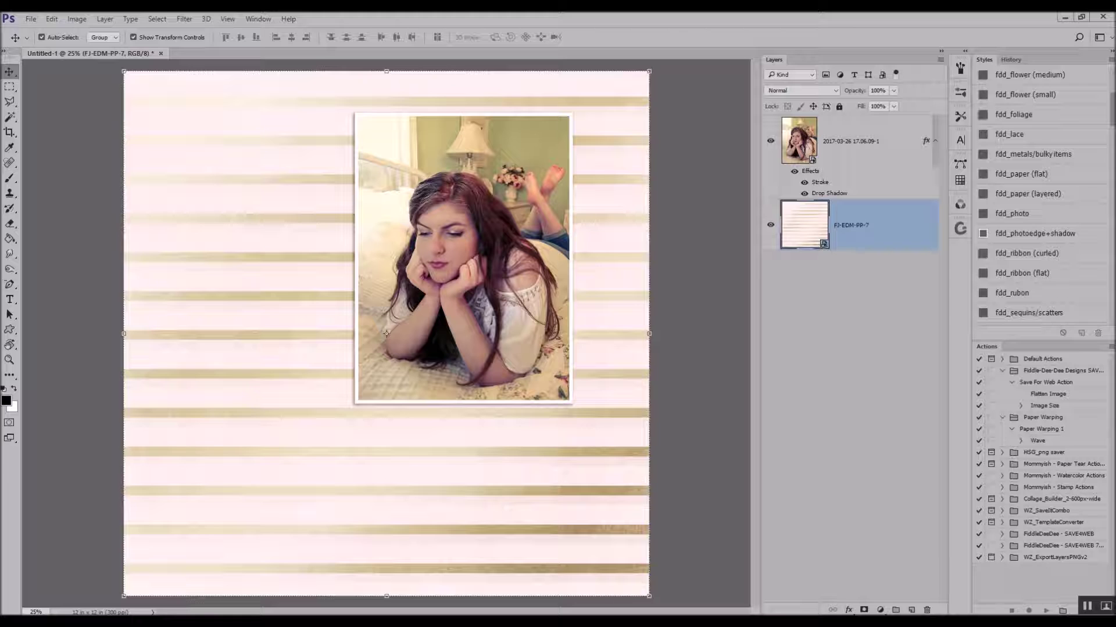
pyautogui.moveTo(1089, 276); pyautogui.dragTo(575, 314)
pyautogui.moveTo(315, 319); pyautogui.dragTo(405, 403)
pyautogui.rightClick(857, 229)
pyautogui.click(884, 89)
# Place the paint-dots and paint-glitter elements behind the photo, spreading them around its lower left corner and lower edge.
pyautogui.moveTo(802, 365); pyautogui.dragTo(426, 343)
pyautogui.moveTo(326, 327)
pyautogui.mouseDown()
pyautogui.moveTo(290, 352)
pyautogui.moveTo(312, 319)
pyautogui.mouseUp()
pyautogui.moveTo(1115, 361); pyautogui.dragTo(485, 372)
pyautogui.moveTo(309, 342); pyautogui.dragTo(371, 419)
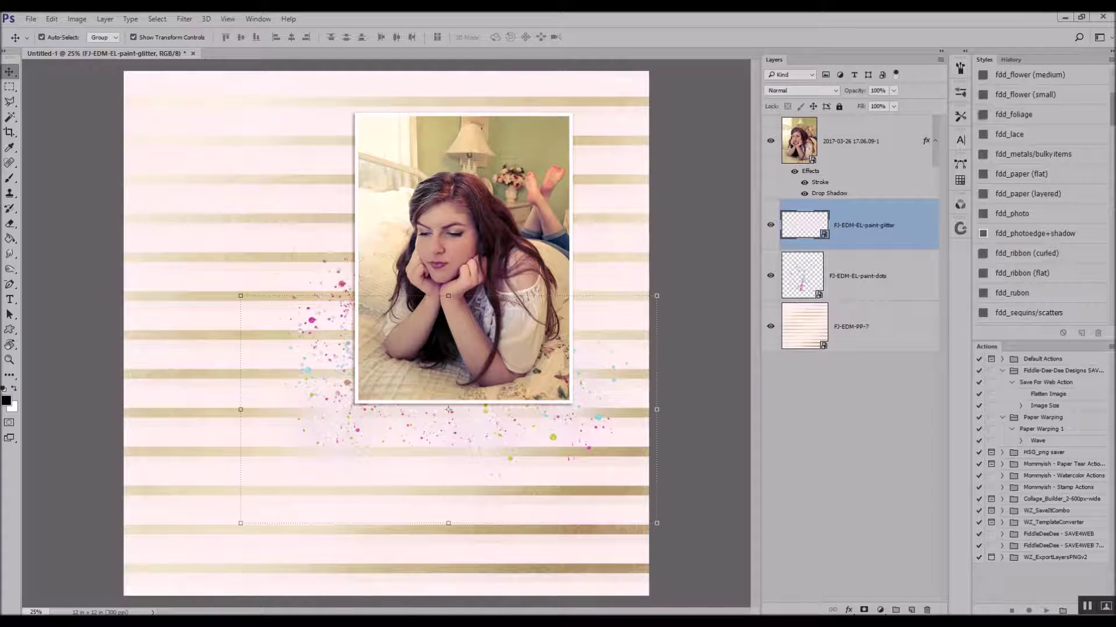
# Place the paint-stars element, scale it down and set it as a row just above the photo.
pyautogui.moveTo(1115, 325); pyautogui.dragTo(602, 305)
pyautogui.moveTo(628, 235); pyautogui.dragTo(361, 291)
pyautogui.moveTo(321, 345)
pyautogui.mouseDown()
pyautogui.moveTo(349, 200)
pyautogui.moveTo(575, 63)
pyautogui.mouseUp()
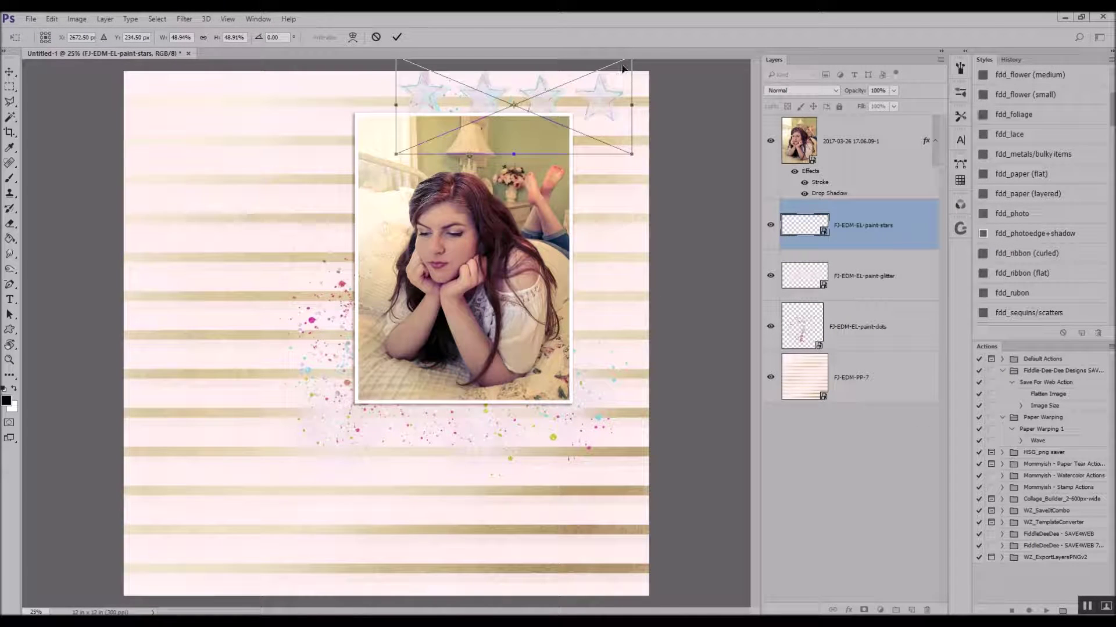
pyautogui.moveTo(632, 153); pyautogui.dragTo(587, 136)
pyautogui.click(397, 37)
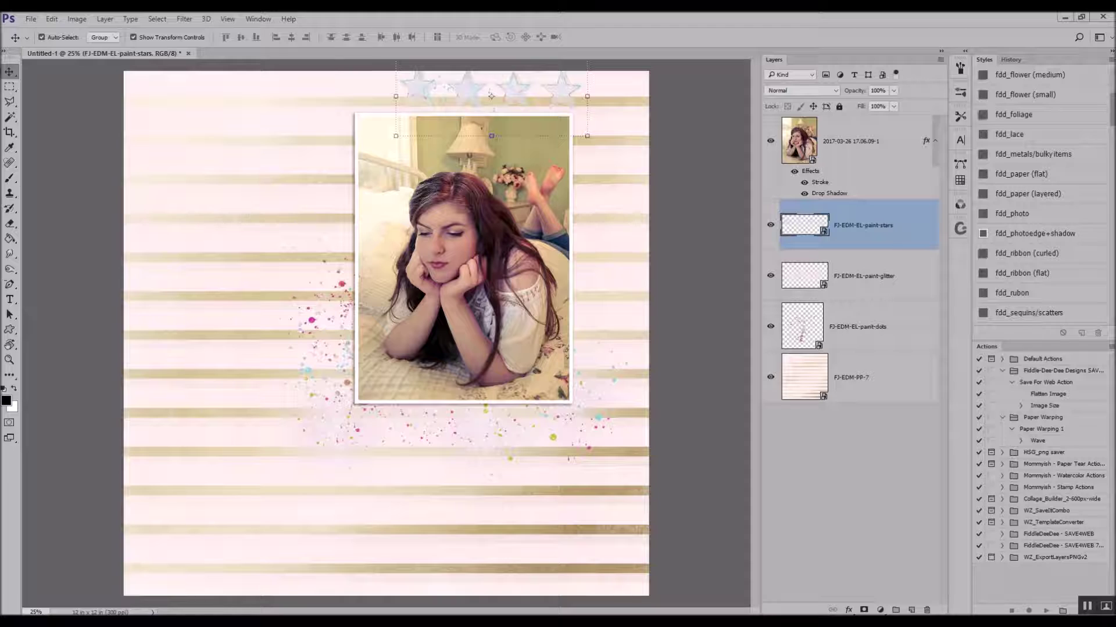
# Place the paint-chevron element beside the lower left of the photo, partly tucked behind it.
pyautogui.moveTo(779, 278); pyautogui.dragTo(447, 336)
pyautogui.moveTo(534, 273)
pyautogui.mouseDown()
pyautogui.moveTo(411, 325)
pyautogui.moveTo(293, 346)
pyautogui.moveTo(329, 333)
pyautogui.moveTo(314, 322)
pyautogui.mouseUp()
pyautogui.click(397, 37)
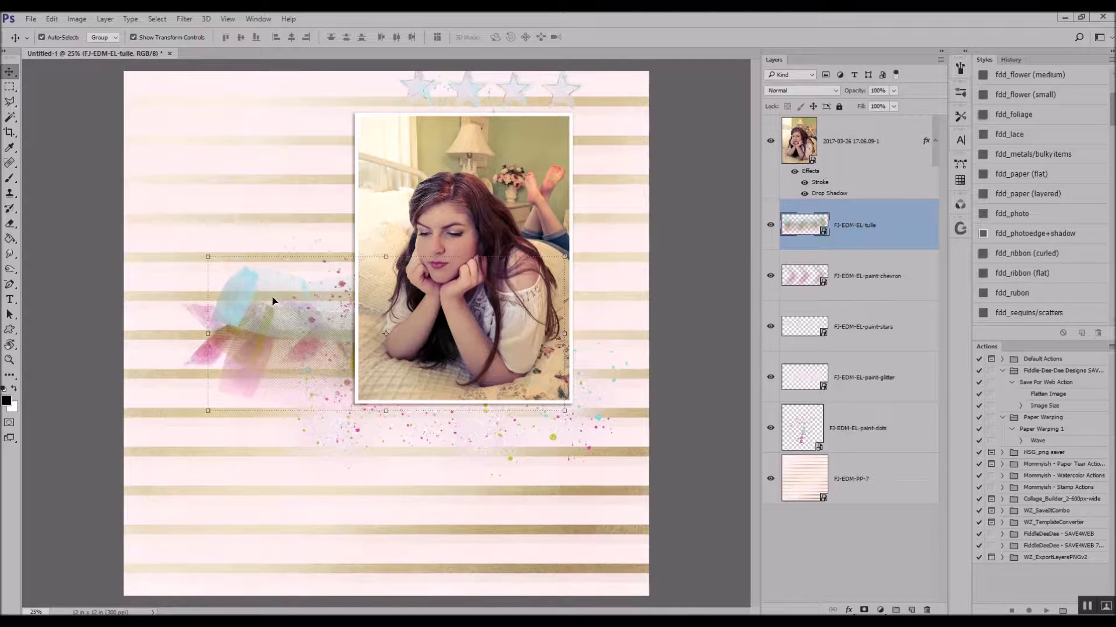
# Scale the tulle down to about 73% and position it behind the photo's lower edge, toward the right.
pyautogui.moveTo(273, 302); pyautogui.dragTo(319, 377)
pyautogui.click(51, 20)
pyautogui.click(71, 32)
pyautogui.moveTo(227, 293); pyautogui.dragTo(244, 372)
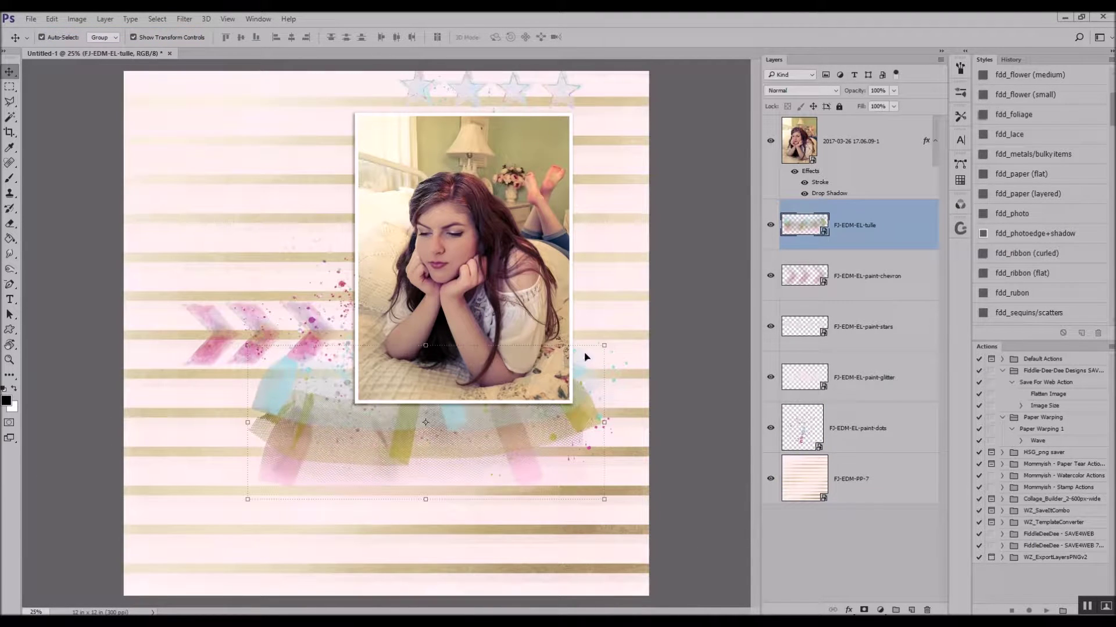
pyautogui.hotkey('ctrl', 't')
pyautogui.moveTo(536, 344); pyautogui.dragTo(625, 360)
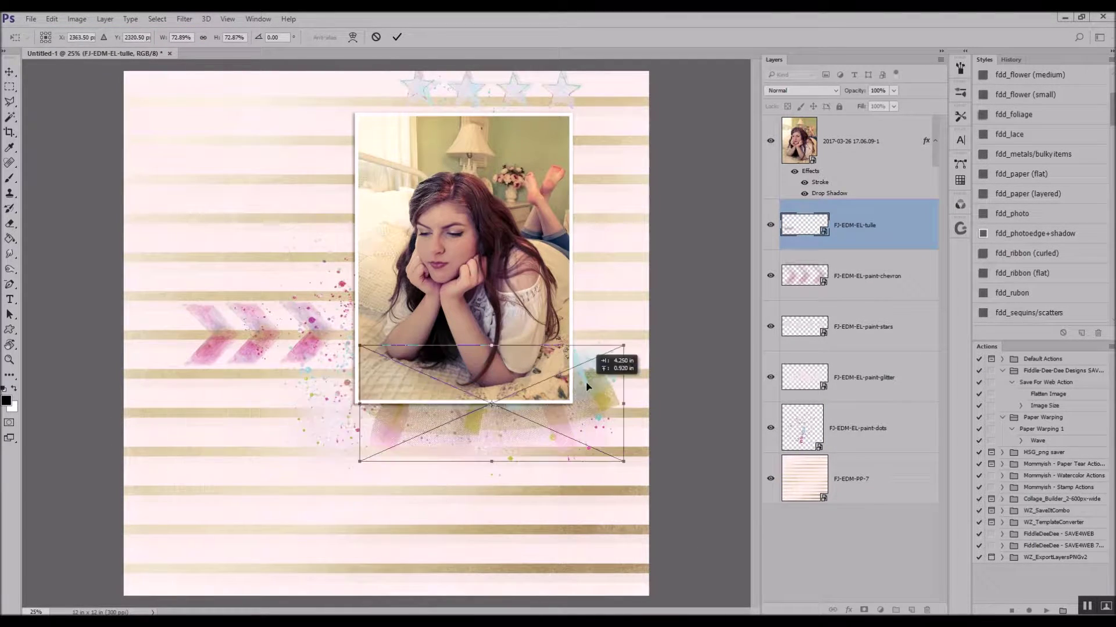
pyautogui.click(397, 37)
# Apply a drop shadow style from the fdd style set to the tulle layer.
pyautogui.scroll(-4, 1022, 145)
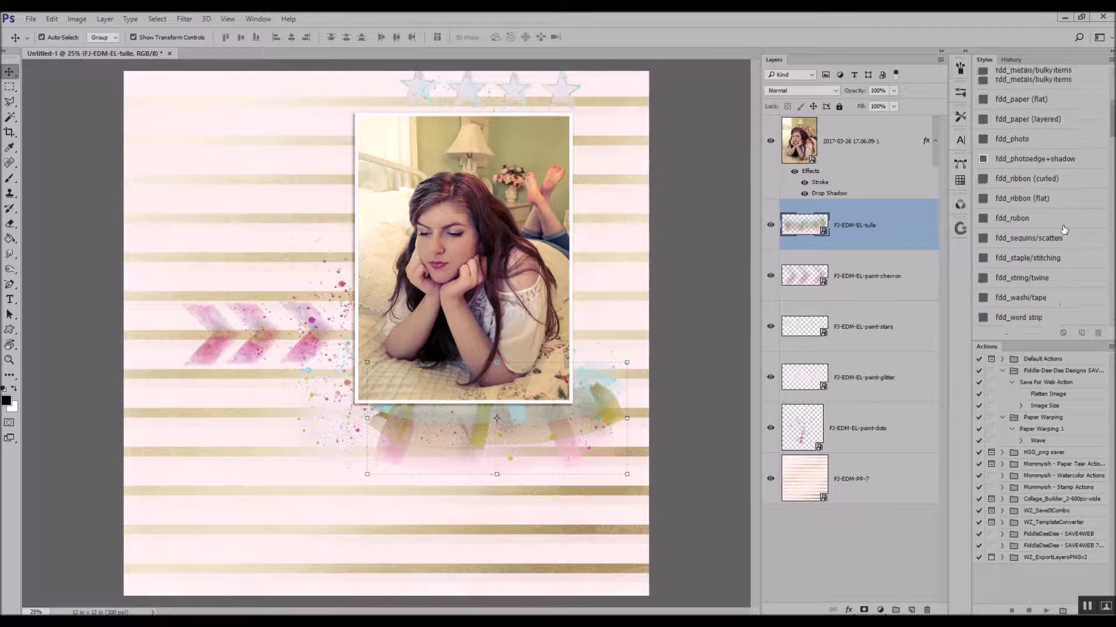
pyautogui.scroll(2, 1011, 93)
pyautogui.click(1007, 83)
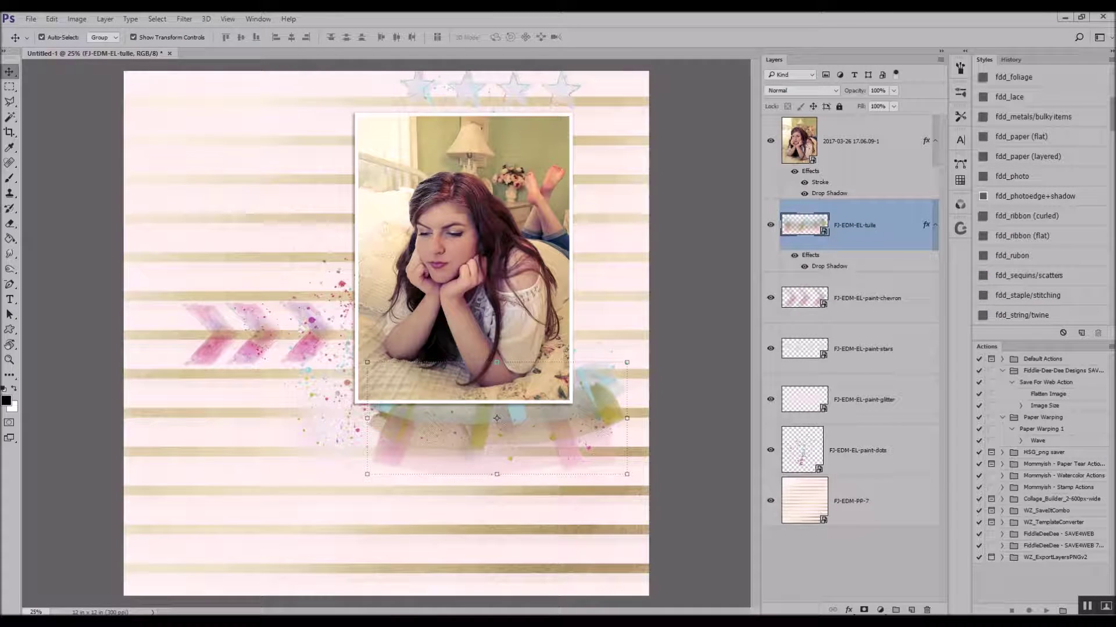
# Place the "I believe in the magic of you" word art, bring it in front of the photo and apply the fdd_paper (flat) style.
pyautogui.moveTo(839, 353); pyautogui.dragTo(481, 345)
pyautogui.press('Return')
pyautogui.moveTo(285, 337); pyautogui.dragTo(321, 420)
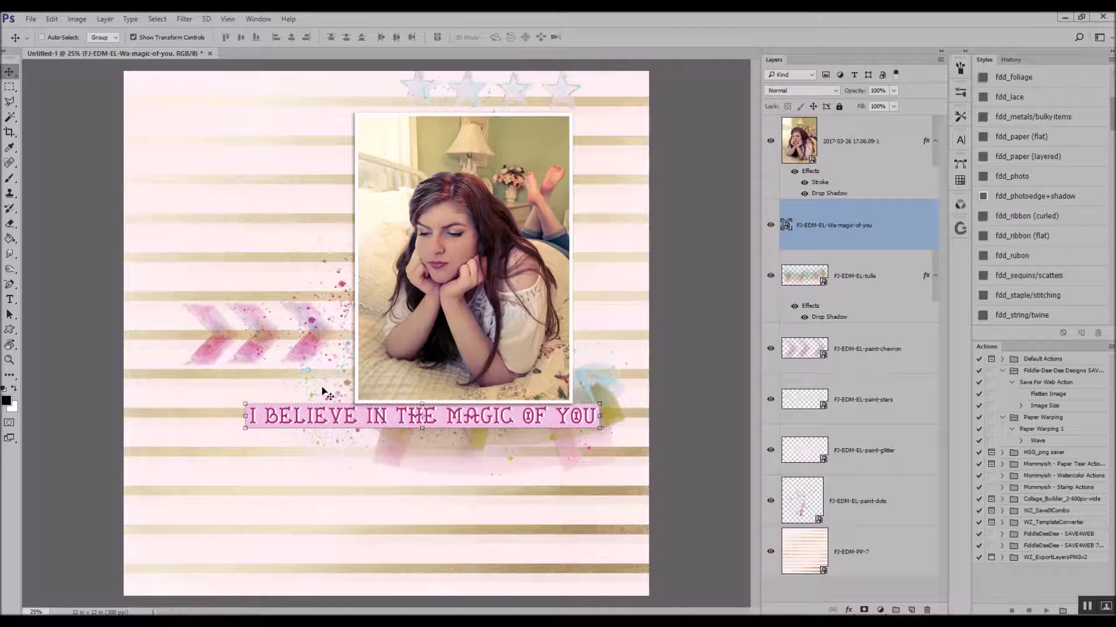
pyautogui.hotkey('ctrl', ']')
pyautogui.scroll(2, 1032, 282)
pyautogui.click(1020, 174)
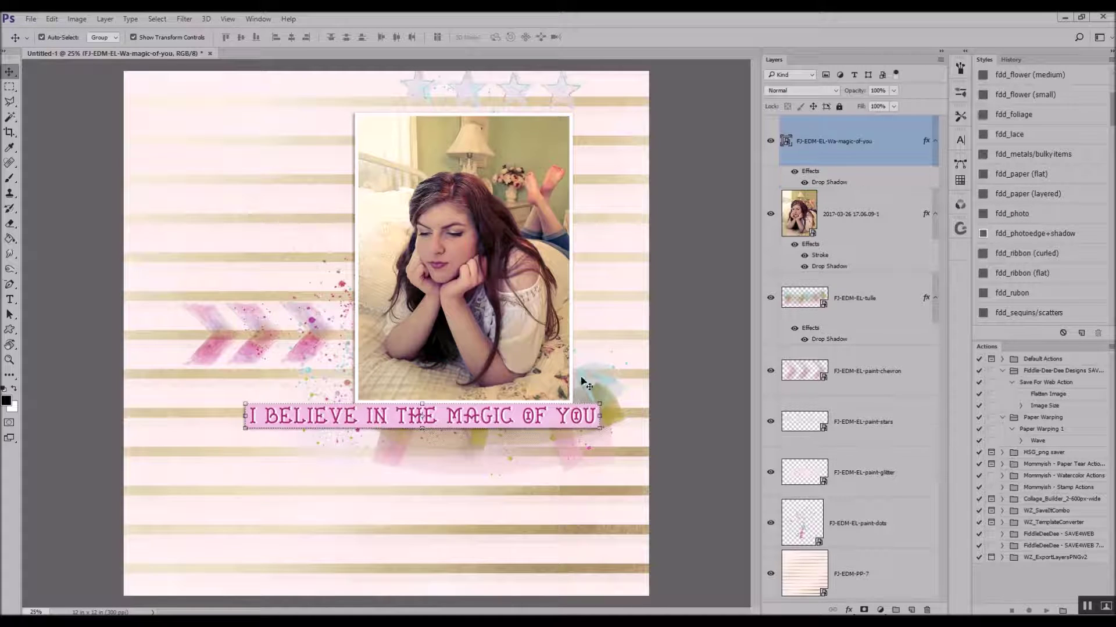
# Scale the word art down and set it across the photo's lower left edge, just below the chevrons.
pyautogui.hotkey('ctrl', 't')
pyautogui.moveTo(599, 403); pyautogui.dragTo(371, 376)
pyautogui.click(397, 36)
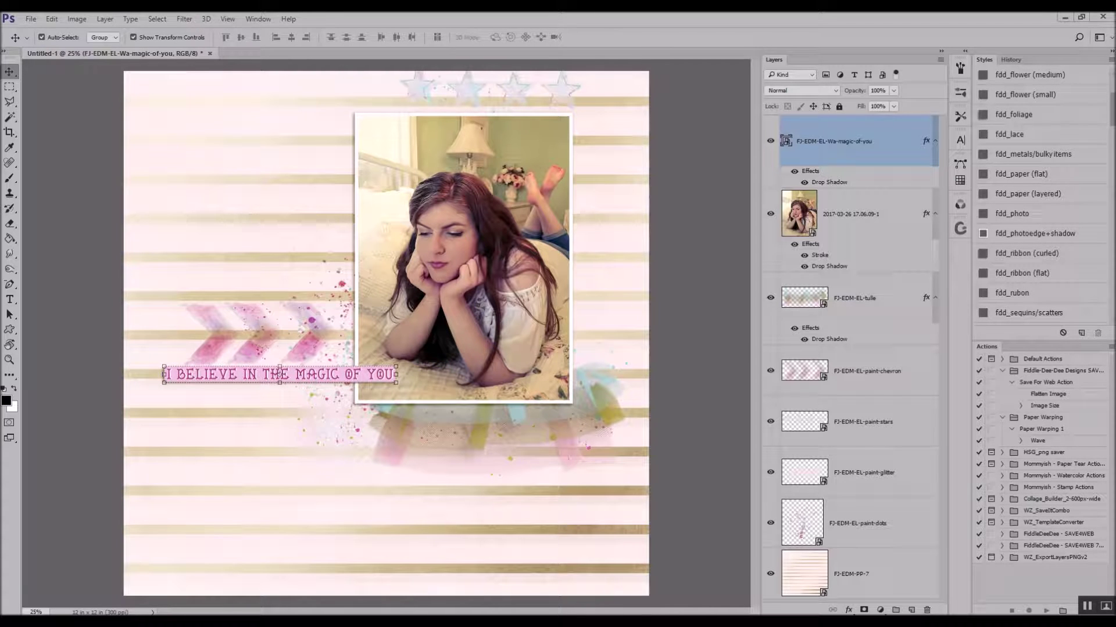
pyautogui.press('Return')
# Place the wings pin behind the word art at the photo's lower left and apply the fdd_metals/bulky items style.
pyautogui.moveTo(1026, 439); pyautogui.dragTo(365, 362)
pyautogui.moveTo(865, 144); pyautogui.dragTo(846, 240)
pyautogui.scroll(1, 1054, 234)
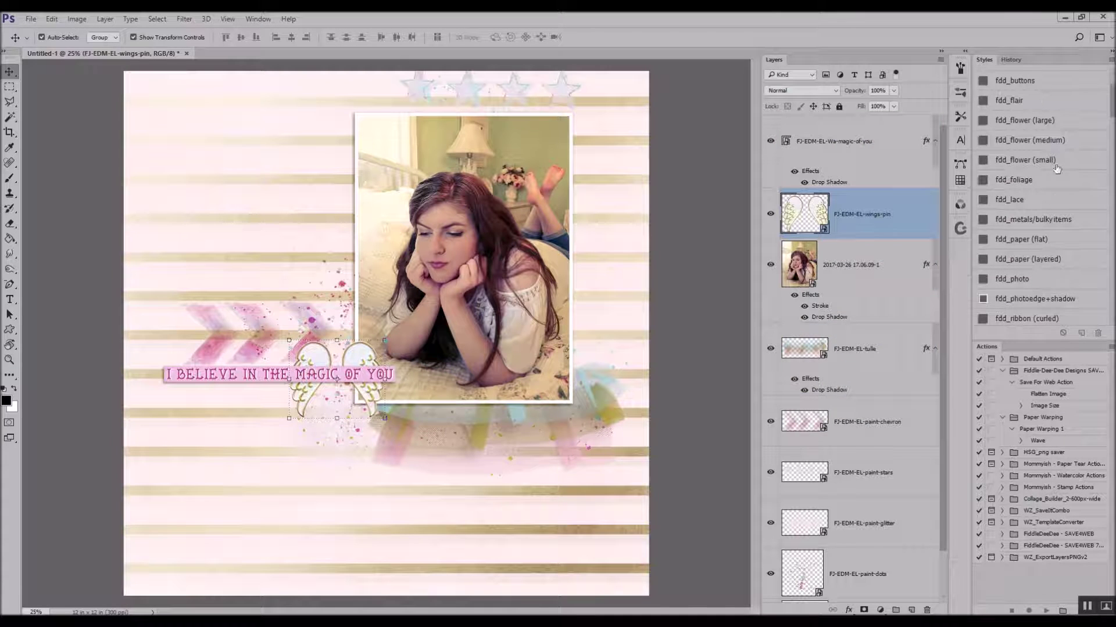
pyautogui.click(1049, 219)
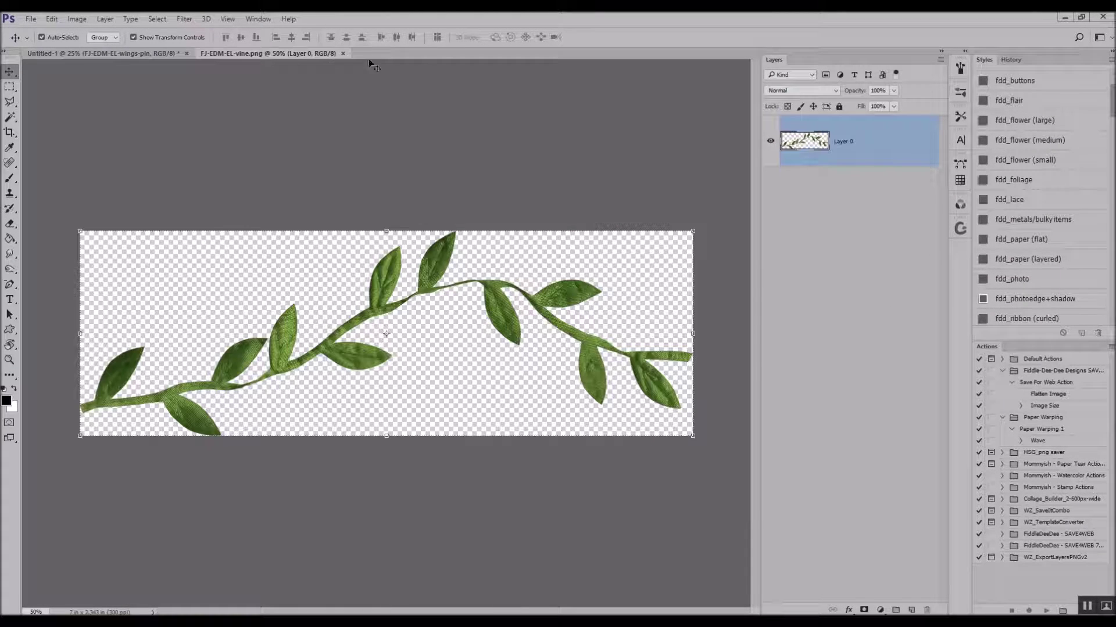
# Close the separately opened vine image, then place the vine in the layout beneath the wings pin with the fdd_foliage style.
pyautogui.click(342, 53)
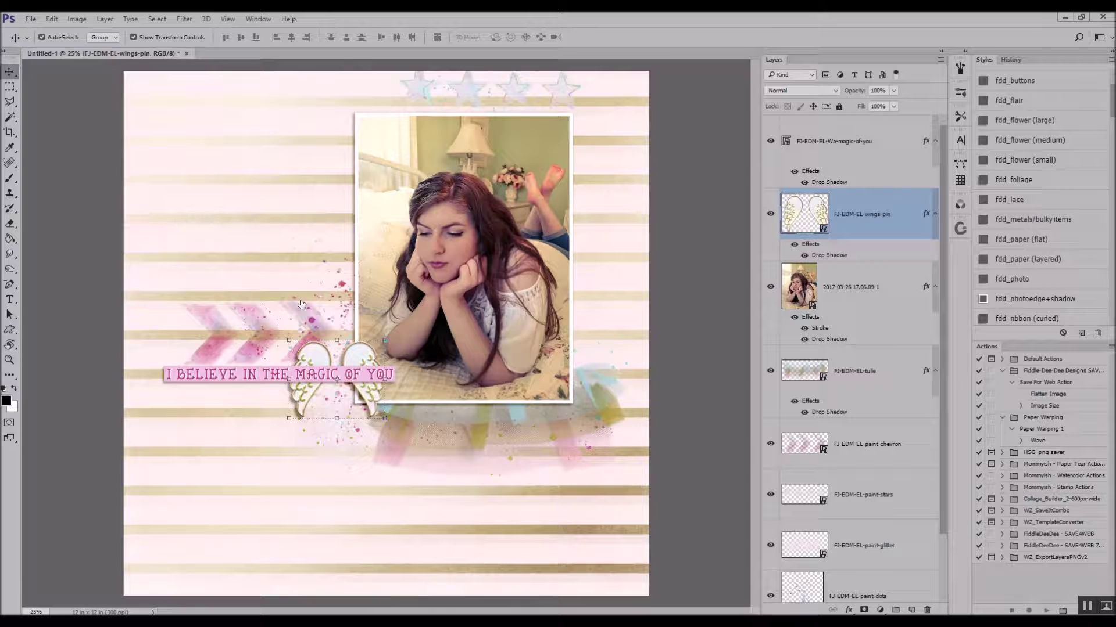
pyautogui.moveTo(443, 327); pyautogui.dragTo(317, 360)
pyautogui.scroll(3, 1049, 136)
pyautogui.click(1034, 210)
pyautogui.moveTo(861, 218); pyautogui.dragTo(859, 305)
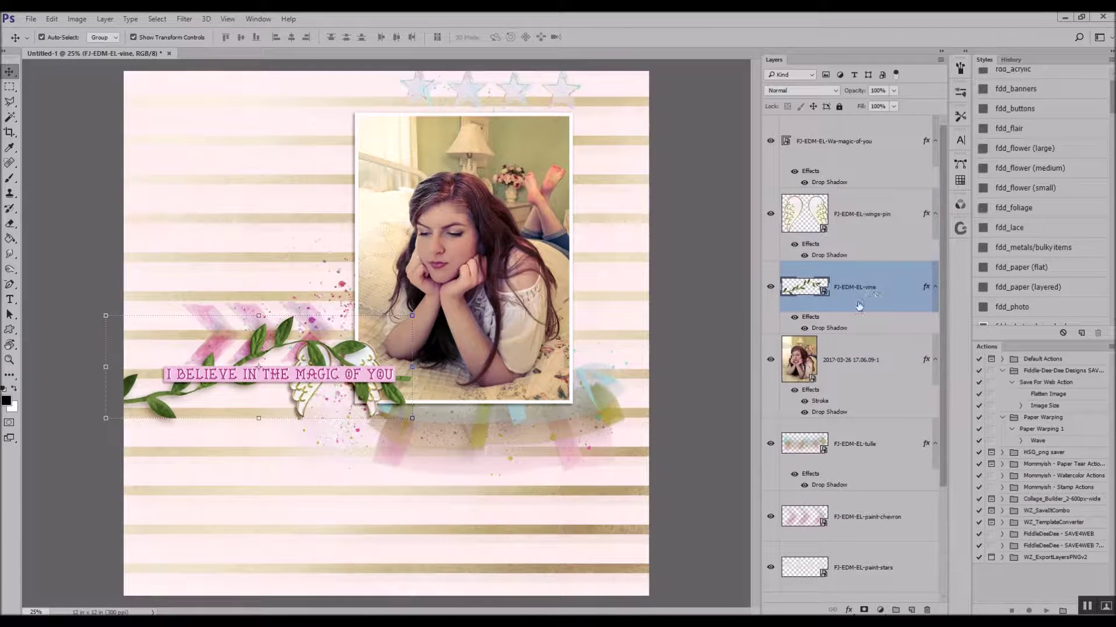
# Duplicate the vine, flip the copy horizontally and move it to the photo's lower right, running off the page edge.
pyautogui.moveTo(286, 331); pyautogui.dragTo(475, 363)
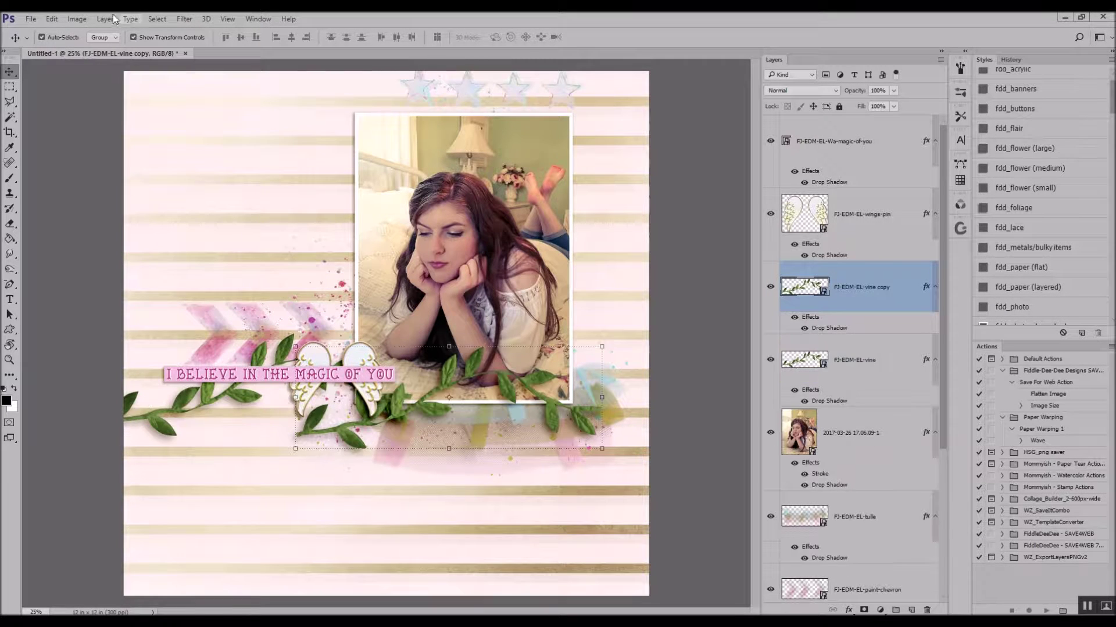
pyautogui.click(52, 19)
pyautogui.moveTo(116, 267)
pyautogui.click(244, 395)
pyautogui.moveTo(531, 411); pyautogui.dragTo(750, 411)
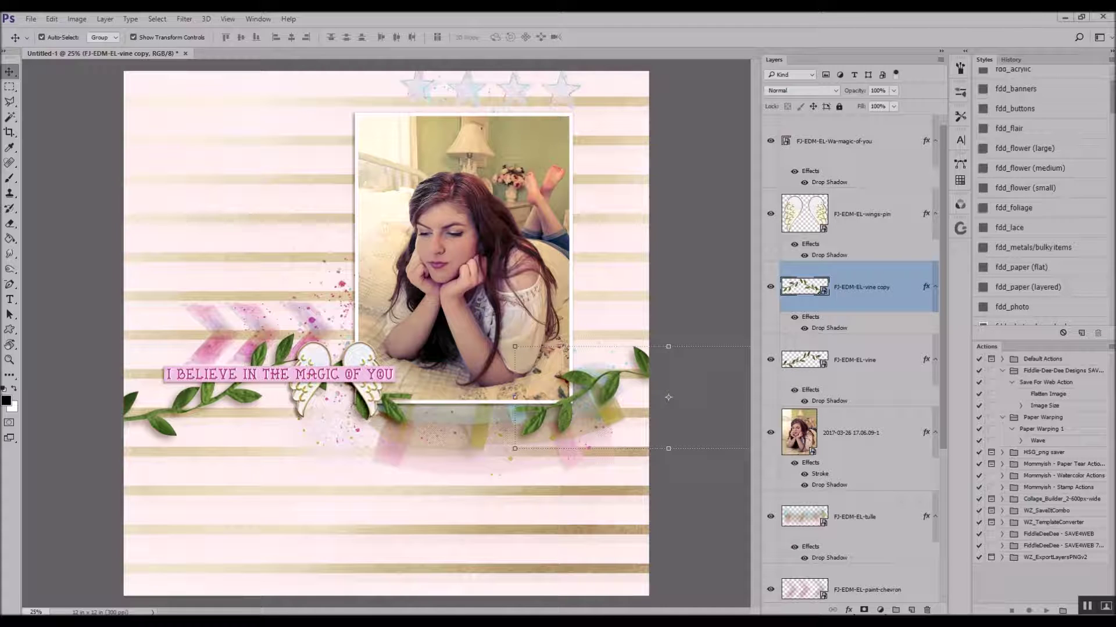
pyautogui.press('Return')
pyautogui.moveTo(446, 307); pyautogui.dragTo(427, 100)
pyautogui.rightClick(882, 327)
pyautogui.click(921, 373)
pyautogui.rightClick(871, 285)
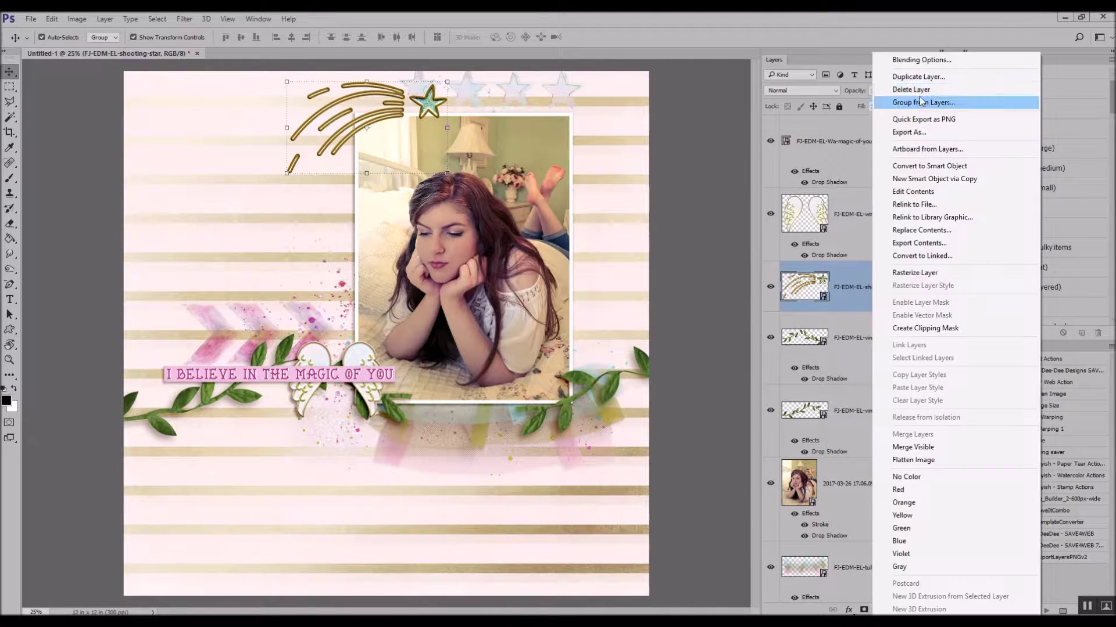
pyautogui.click(903, 90)
pyautogui.press('Return')
# Move the gold stars below the tulle layer and scatter them around the photo, then shift the painted stars above the chevrons.
pyautogui.moveTo(868, 290); pyautogui.dragTo(882, 498)
pyautogui.moveTo(264, 260)
pyautogui.mouseDown()
pyautogui.moveTo(323, 150)
pyautogui.moveTo(297, 235)
pyautogui.mouseUp()
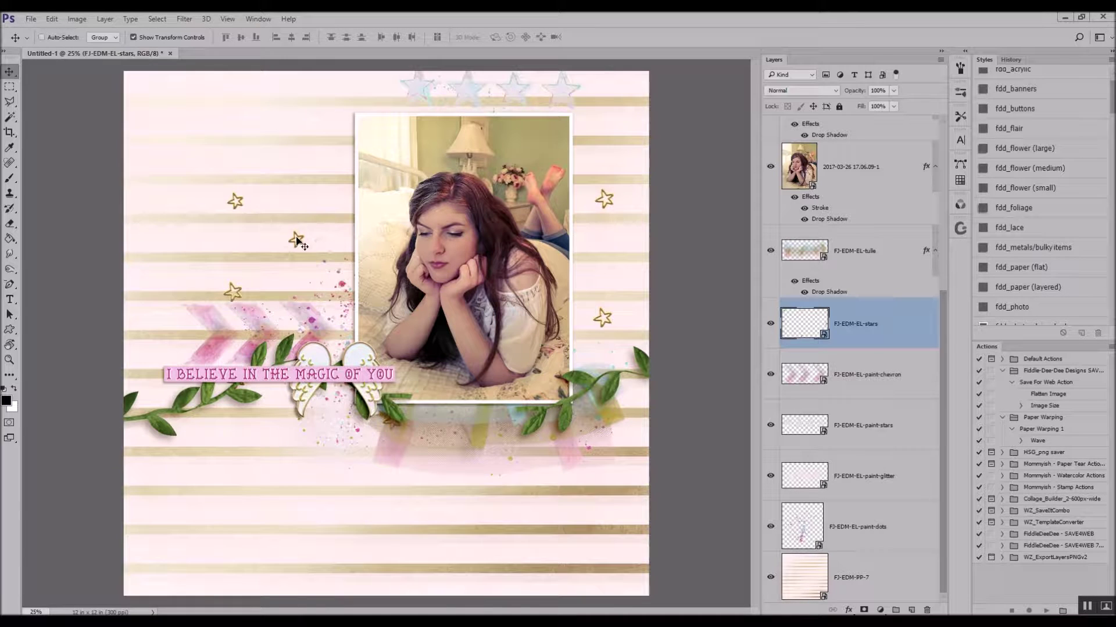
pyautogui.keyDown('ctrl'); pyautogui.click(515, 87); pyautogui.keyUp('ctrl')
pyautogui.moveTo(515, 87)
pyautogui.mouseDown()
pyautogui.moveTo(331, 279)
pyautogui.moveTo(375, 278)
pyautogui.mouseUp()
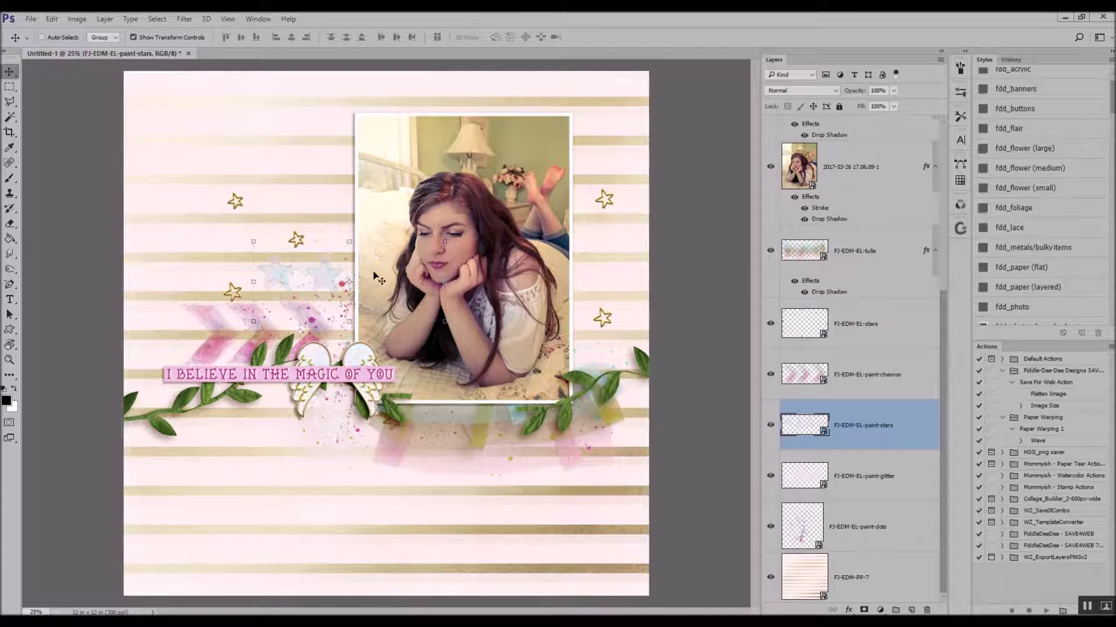
# Apply the fdd_paper (flat) style to the gold stars layer.
pyautogui.click(874, 342)
pyautogui.click(1037, 267)
pyautogui.scroll(-4, 1028, 250)
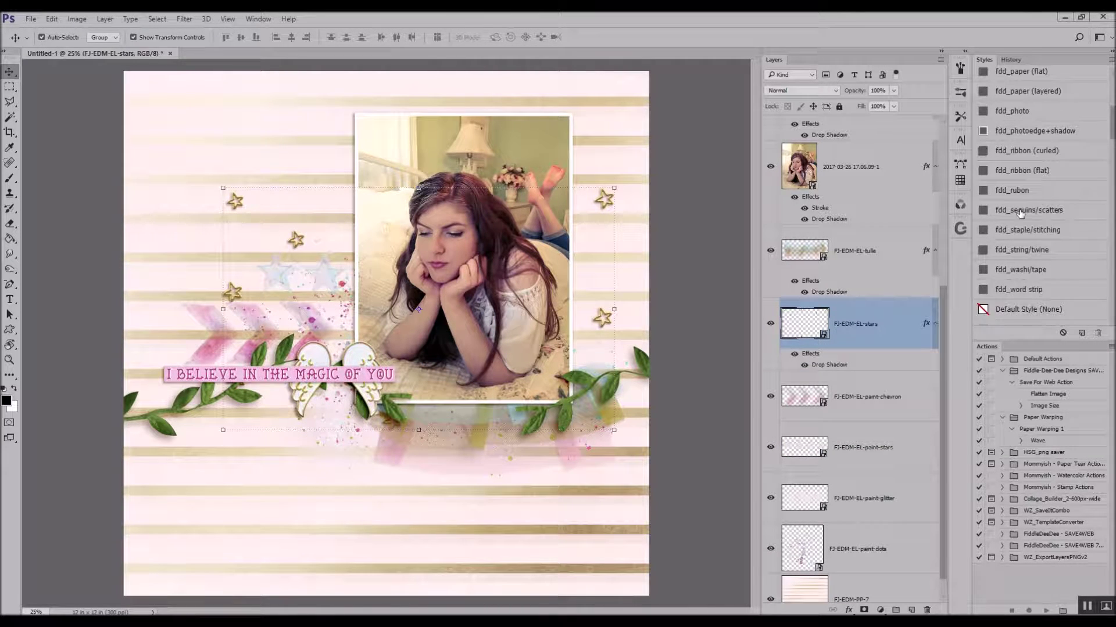
# Place the blue string behind the photo so it loops out below the lower edge, and apply the fdd_string/twine style.
pyautogui.moveTo(1114, 375); pyautogui.dragTo(570, 375)
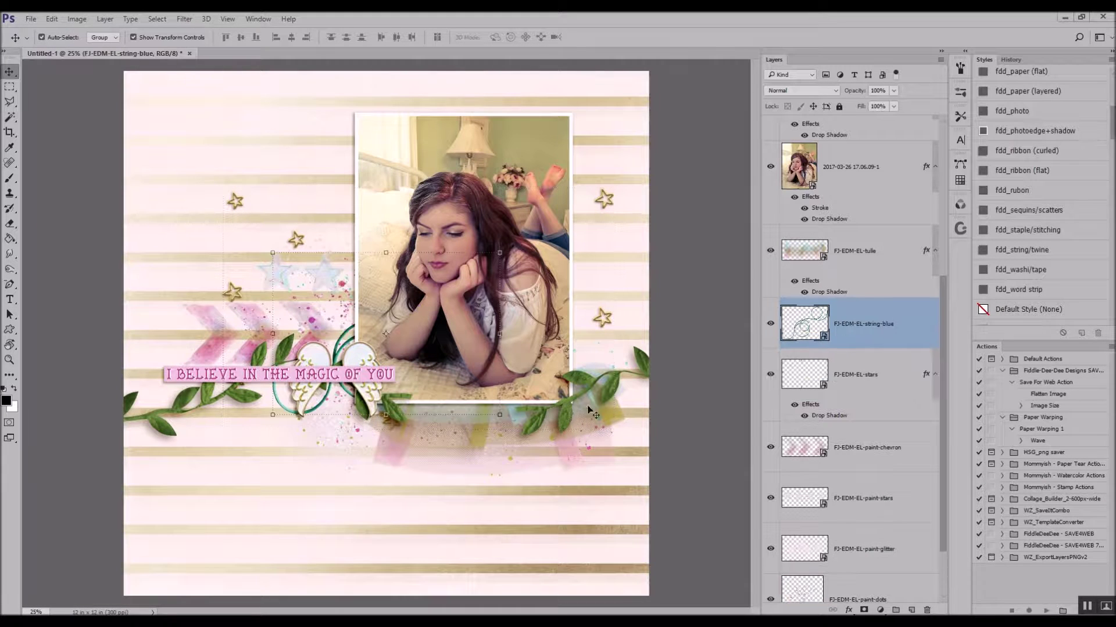
pyautogui.moveTo(456, 340); pyautogui.dragTo(538, 383)
pyautogui.scroll(1, 1035, 244)
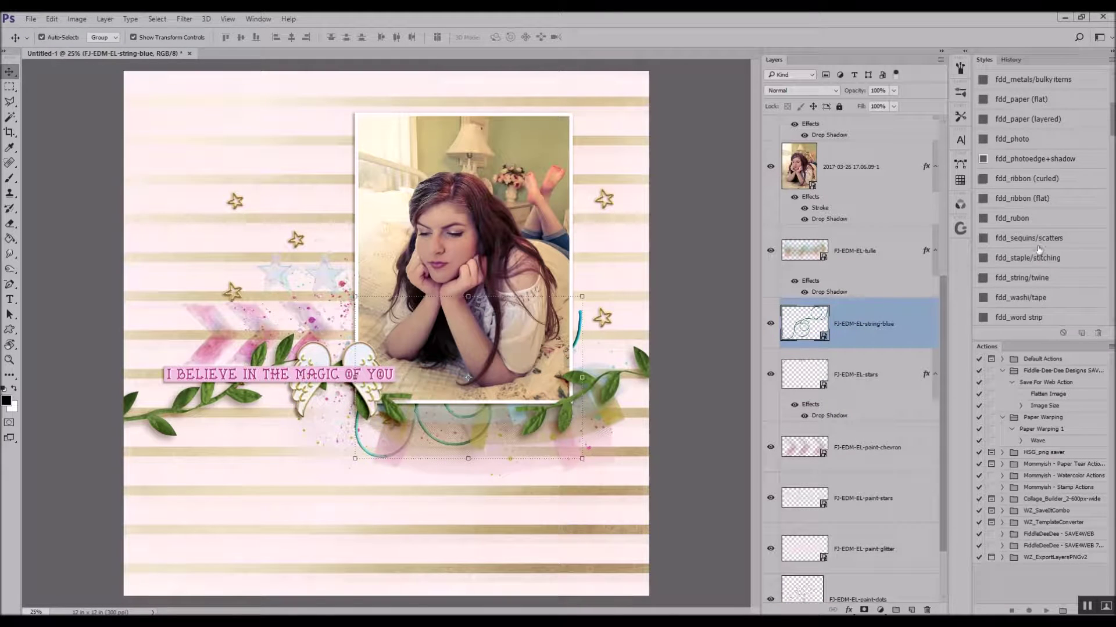
pyautogui.click(1036, 277)
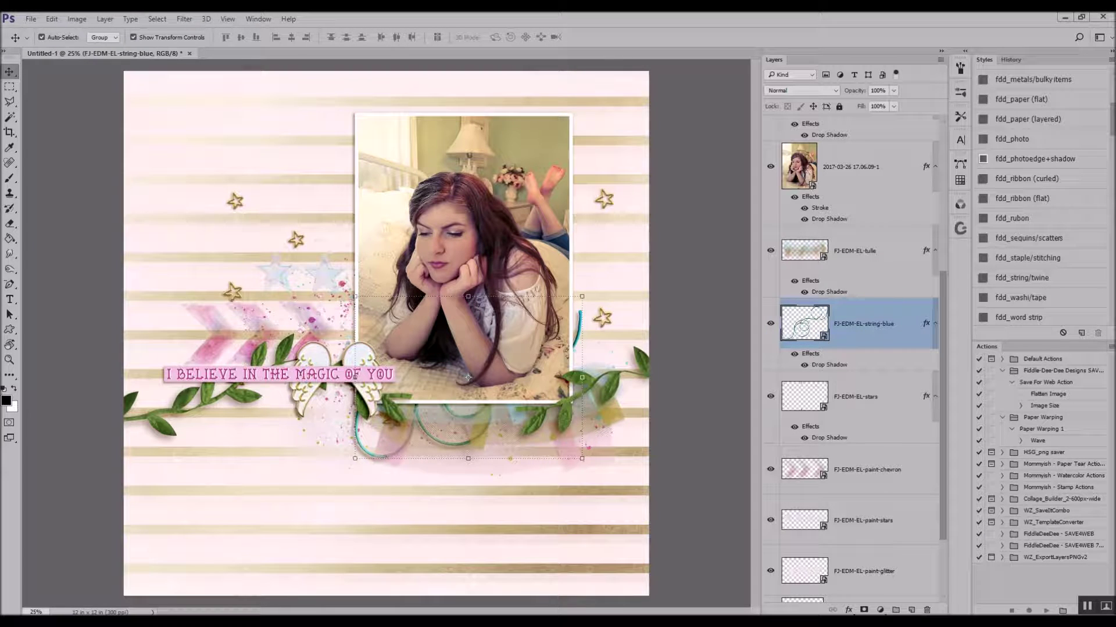
# Place the floral swag flipped vertically beneath the wings at the photo's lower left and apply a drop shadow style.
pyautogui.moveTo(1114, 430); pyautogui.dragTo(601, 424)
pyautogui.moveTo(340, 332); pyautogui.dragTo(413, 400)
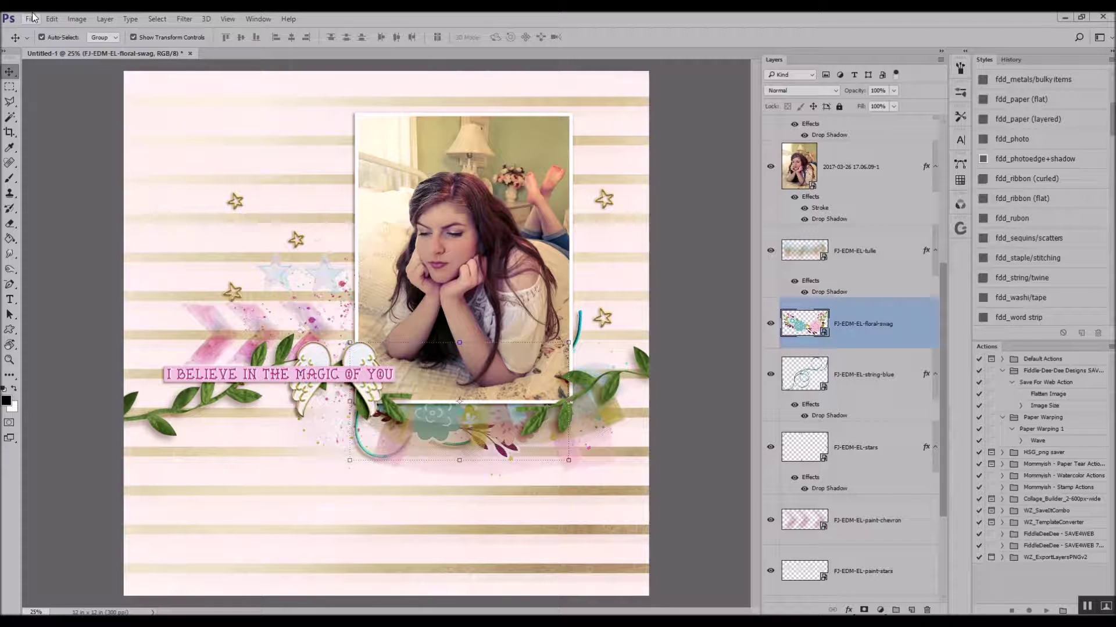
pyautogui.click(55, 19)
pyautogui.moveTo(209, 270)
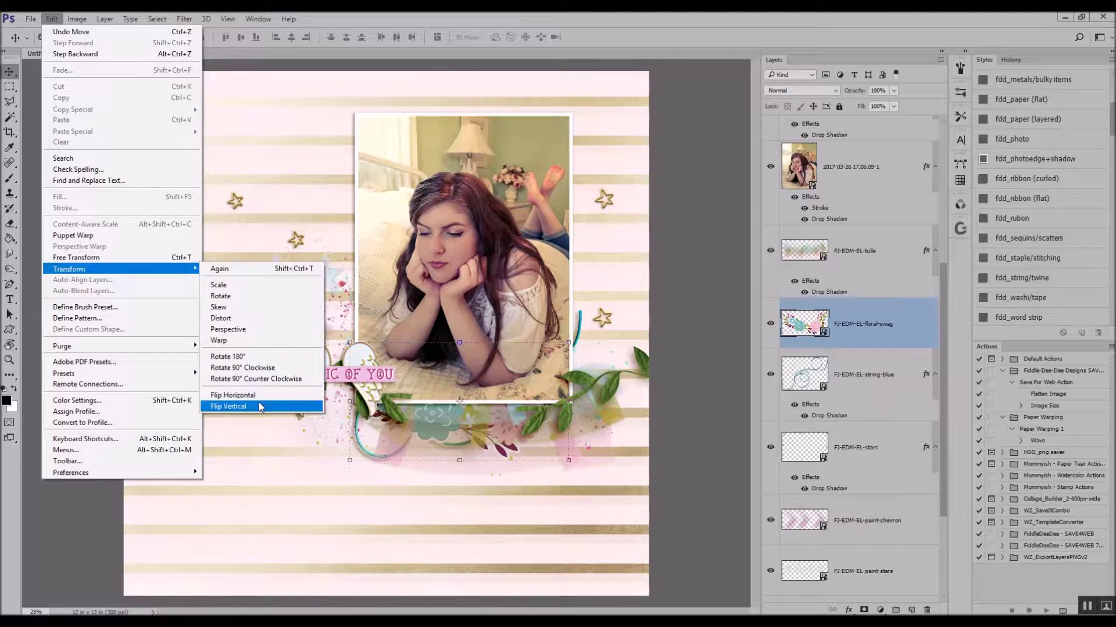
pyautogui.click(251, 388)
pyautogui.moveTo(400, 427); pyautogui.dragTo(257, 430)
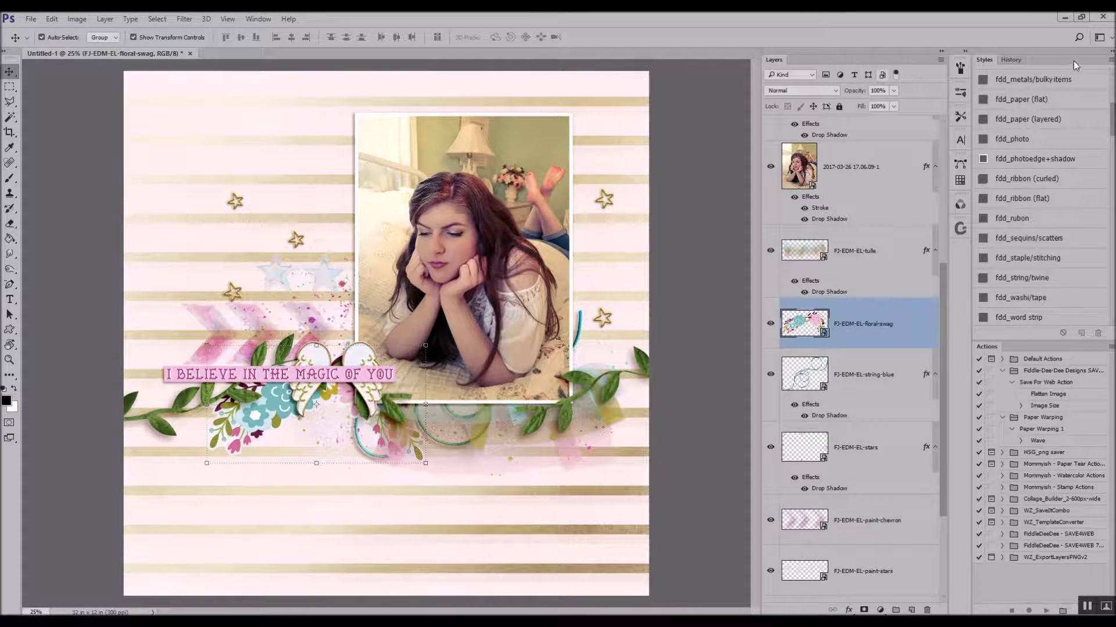
pyautogui.scroll(3, 1056, 267)
pyautogui.click(1053, 174)
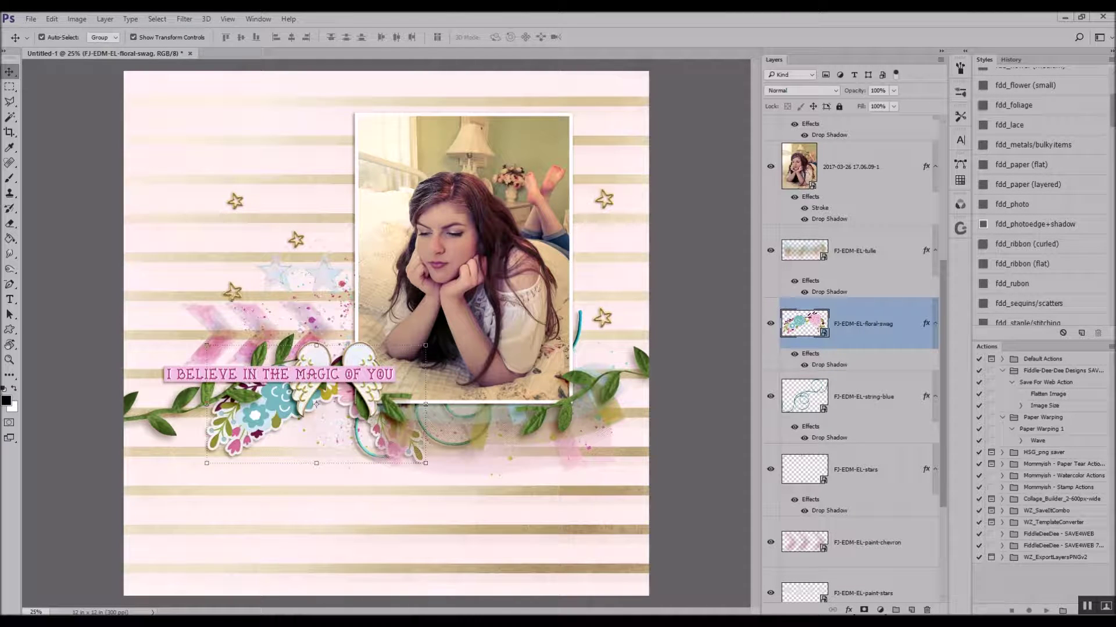
# Add the pink and two blue flowers, bring all three layers to the front and apply the fdd_flower (medium) style.
pyautogui.moveTo(1109, 285); pyautogui.dragTo(341, 455)
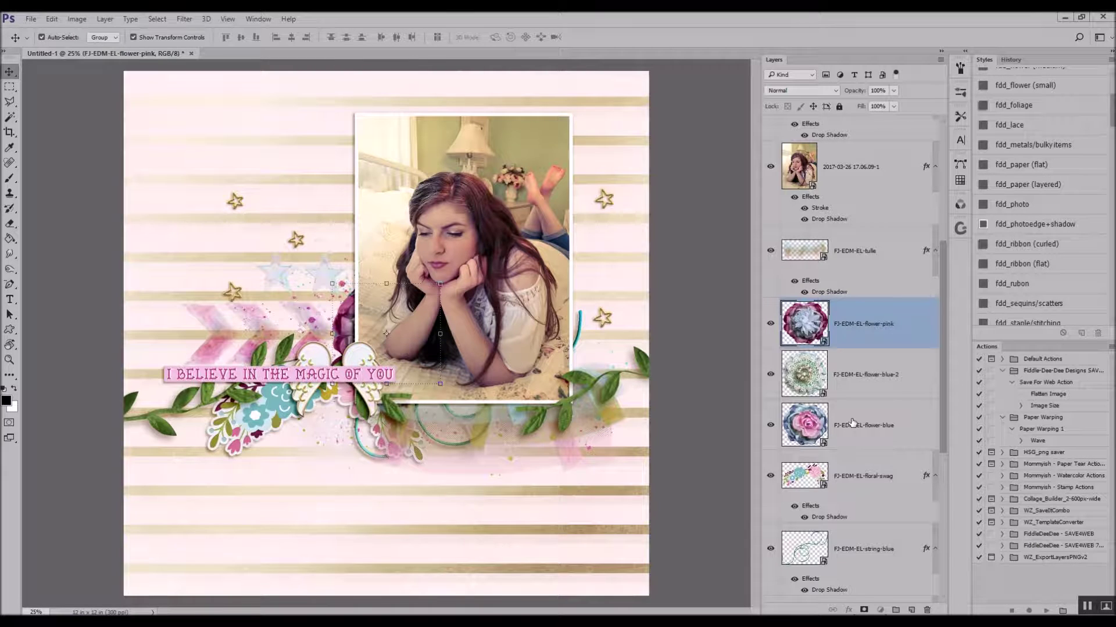
pyautogui.keyDown('shift'); pyautogui.click(852, 423); pyautogui.keyUp('shift')
pyautogui.hotkey('ctrl', 'shift', ']')
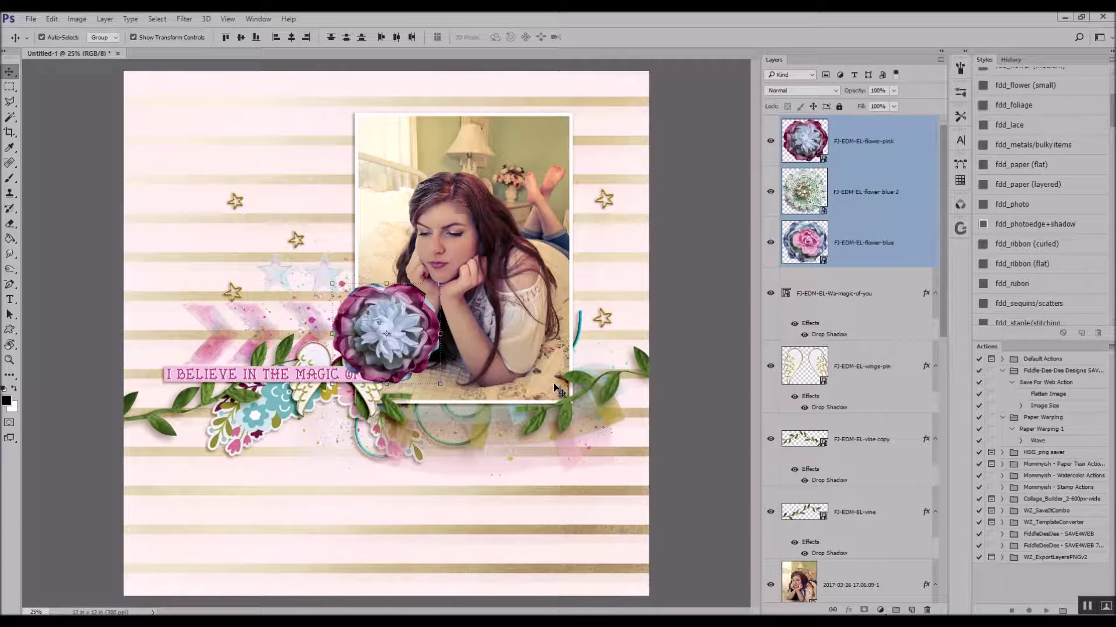
pyautogui.scroll(5, 1018, 135)
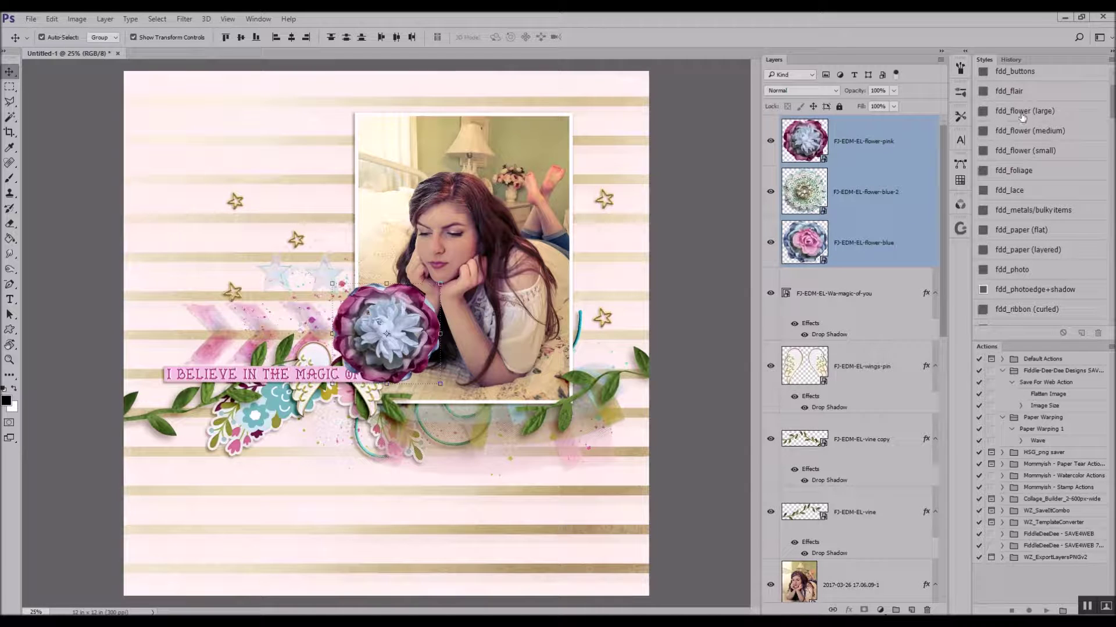
pyautogui.click(1021, 132)
# Scale the flowers down, cluster the pink and pale blue ones at the photo's lower right, and put the other on the left vine.
pyautogui.moveTo(440, 284); pyautogui.dragTo(590, 359)
pyautogui.press('Return')
pyautogui.moveTo(379, 355); pyautogui.dragTo(583, 386)
pyautogui.moveTo(338, 363); pyautogui.dragTo(148, 398)
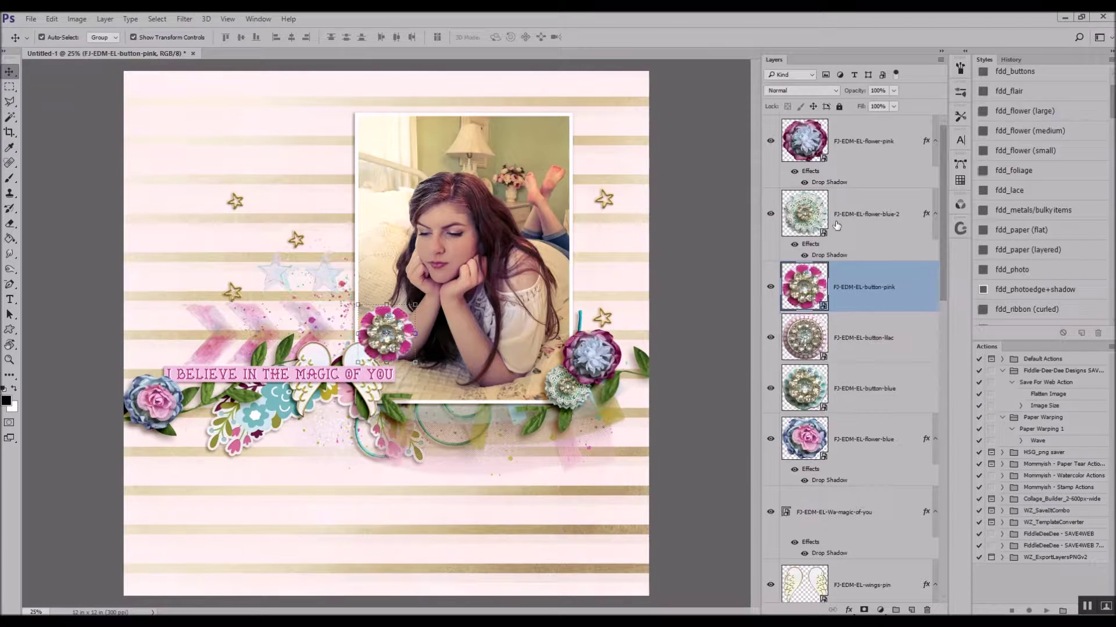
# Bring the pink, lilac and blue button layers to the front and apply the fdd_buttons style.
pyautogui.keyDown('shift'); pyautogui.click(876, 147); pyautogui.keyUp('shift')
pyautogui.click(872, 300)
pyautogui.keyDown('shift'); pyautogui.click(878, 388); pyautogui.keyUp('shift')
pyautogui.hotkey('ctrl', 'shift', ']')
pyautogui.scroll(1, 1046, 119)
pyautogui.click(1018, 100)
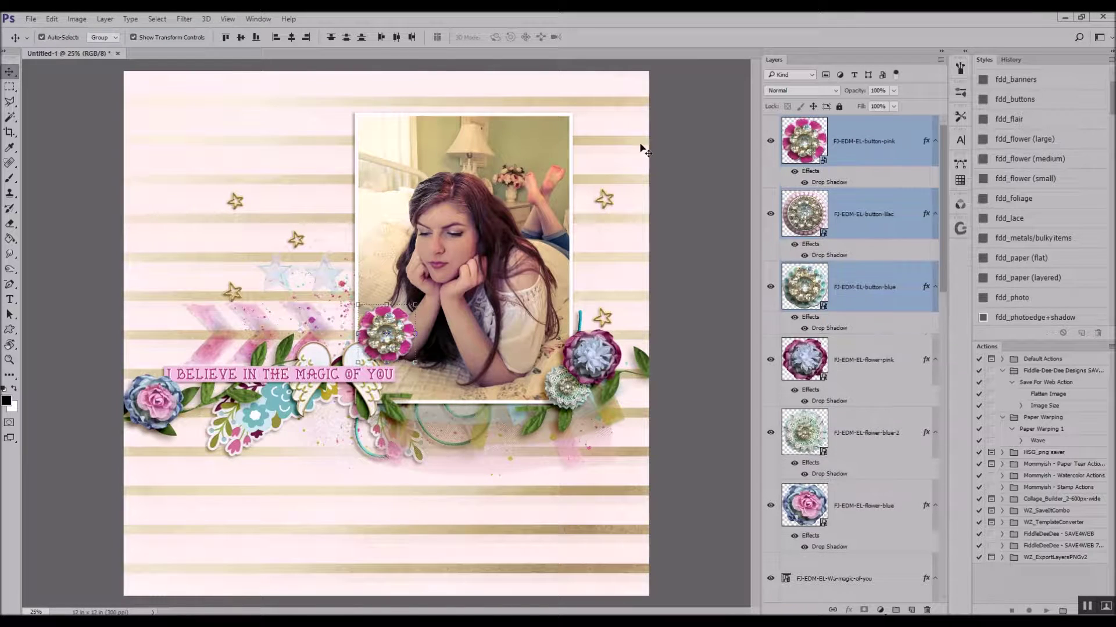
# Scale the buttons down, placing the pink and lilac ones by the right flower cluster and the blue one beside the left flower.
pyautogui.moveTo(413, 306); pyautogui.dragTo(623, 410)
pyautogui.press('Return')
pyautogui.click(487, 357)
pyautogui.moveTo(373, 348); pyautogui.dragTo(191, 423)
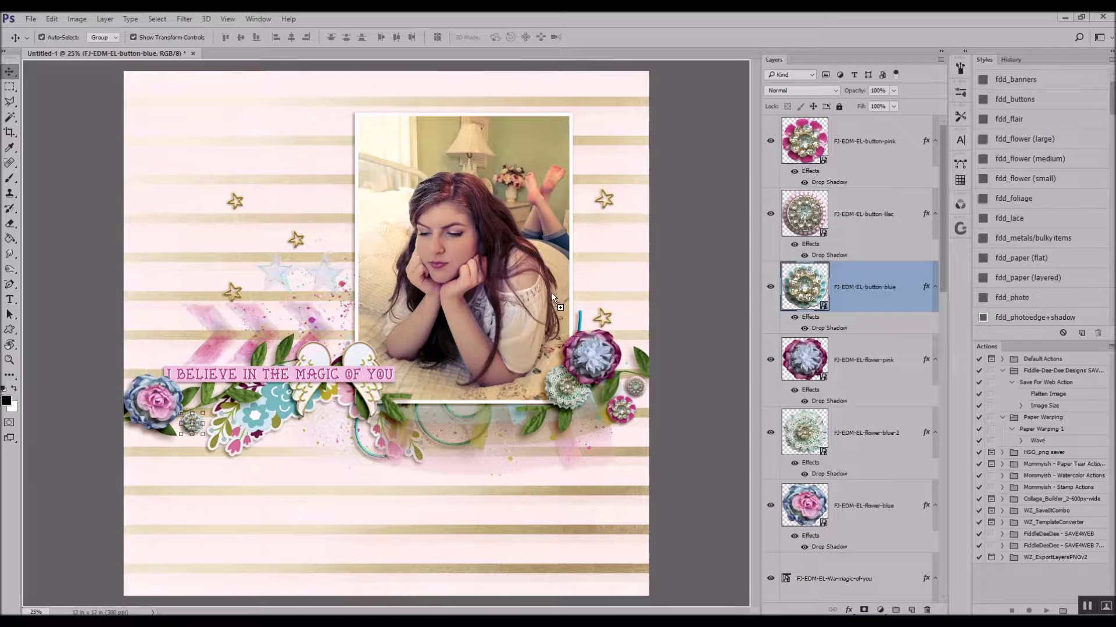
pyautogui.press('Return')
# Scale the magic banner down, position it below the left flower and apply the fdd_banners style.
pyautogui.moveTo(464, 327); pyautogui.dragTo(401, 264)
pyautogui.moveTo(328, 287); pyautogui.dragTo(208, 445)
pyautogui.click(397, 37)
pyautogui.scroll(1, 1051, 252)
pyautogui.click(1024, 109)
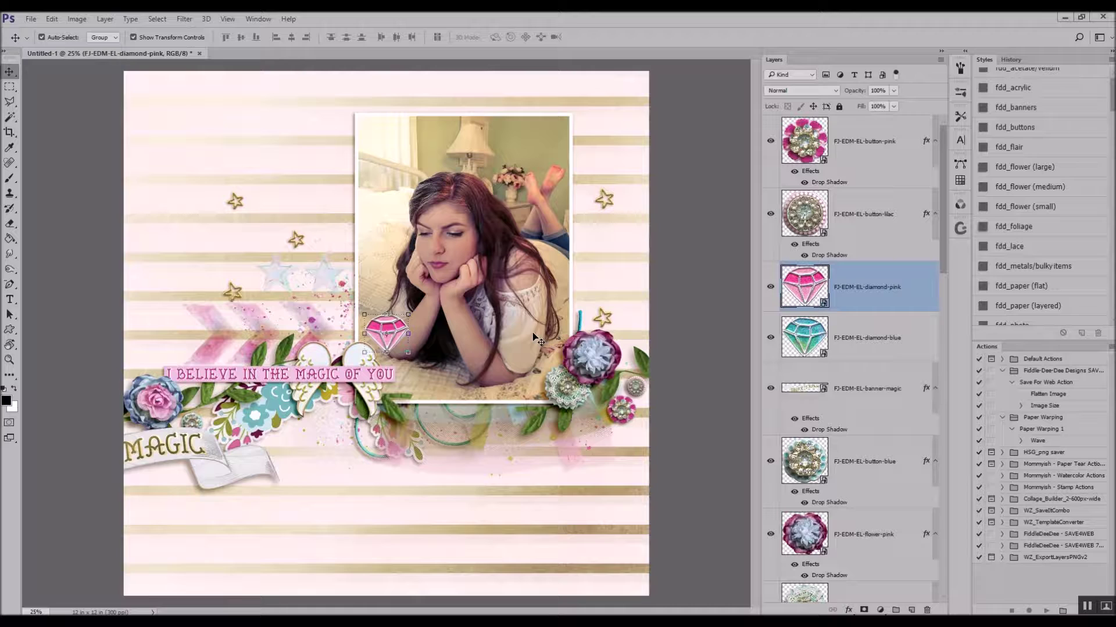
# Move the pink and blue diamonds together to the photo's lower right and apply the fdd_metals/bulky items style.
pyautogui.keyDown('shift'); pyautogui.click(840, 337); pyautogui.keyUp('shift')
pyautogui.moveTo(397, 332); pyautogui.dragTo(628, 333)
pyautogui.scroll(-1, 1029, 174)
pyautogui.click(1025, 251)
pyautogui.click(514, 37)
pyautogui.click(615, 315)
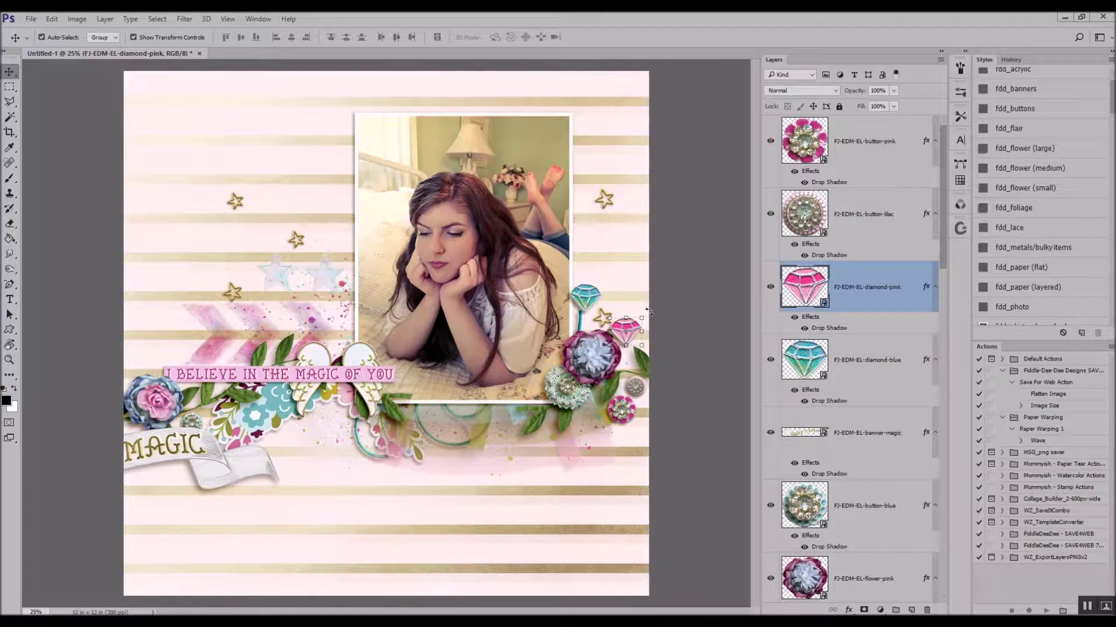
# Place the blue diamond above the left flower, tilt it, and tuck the pink diamond against the right flower cluster.
pyautogui.moveTo(588, 297); pyautogui.dragTo(175, 350)
pyautogui.click(396, 37)
pyautogui.moveTo(627, 332); pyautogui.dragTo(627, 343)
pyautogui.moveTo(155, 359); pyautogui.dragTo(165, 357)
pyautogui.click(705, 187)
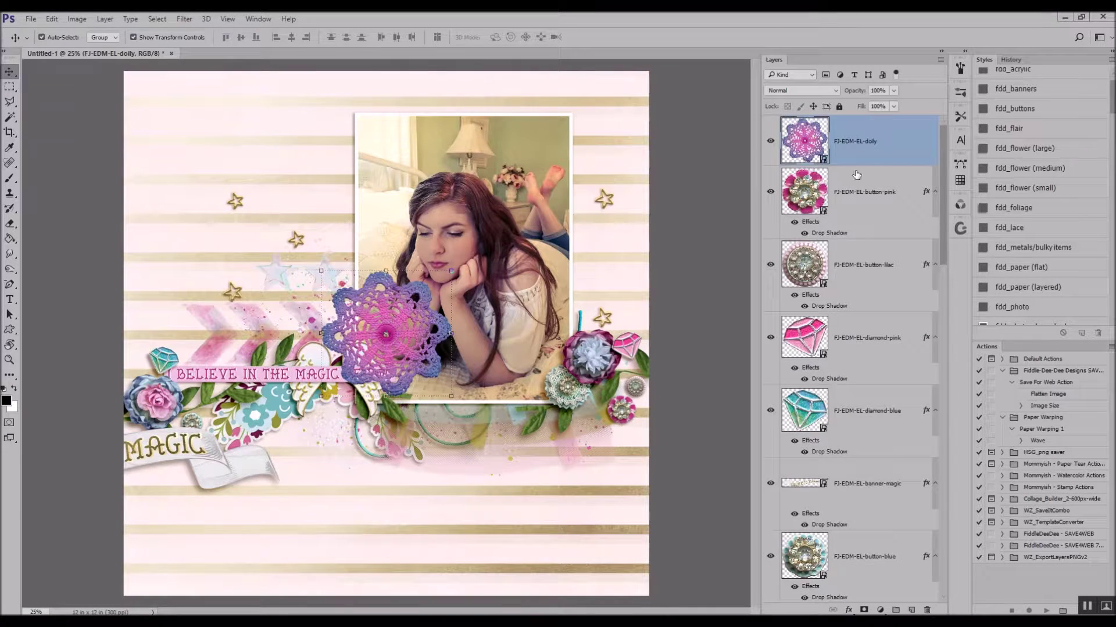
# Move the doily layer below the tulle and position the doily behind the photo's lower right edge.
pyautogui.moveTo(892, 136); pyautogui.dragTo(913, 533)
pyautogui.scroll(-4, 912, 328)
pyautogui.moveTo(912, 327); pyautogui.dragTo(860, 546)
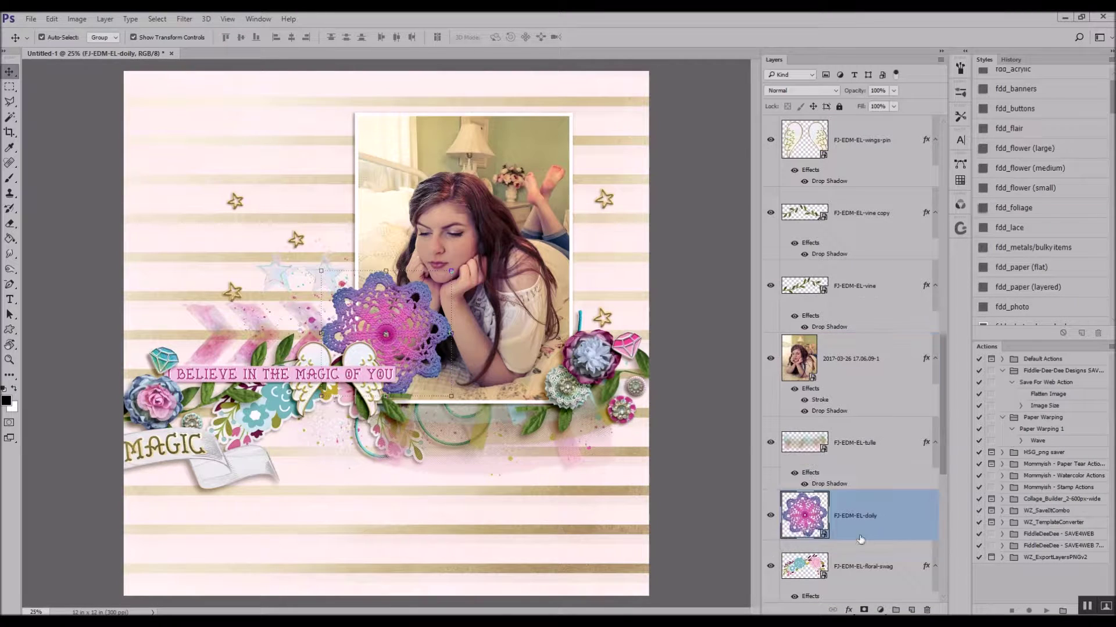
pyautogui.moveTo(348, 298); pyautogui.dragTo(500, 326)
# Bring the gold heart flair to the front with the fdd_flair style, scale it down and center it on the wings.
pyautogui.press('Return')
pyautogui.hotkey('ctrl', 'shift', ']')
pyautogui.scroll(1, 1028, 178)
pyautogui.click(1023, 158)
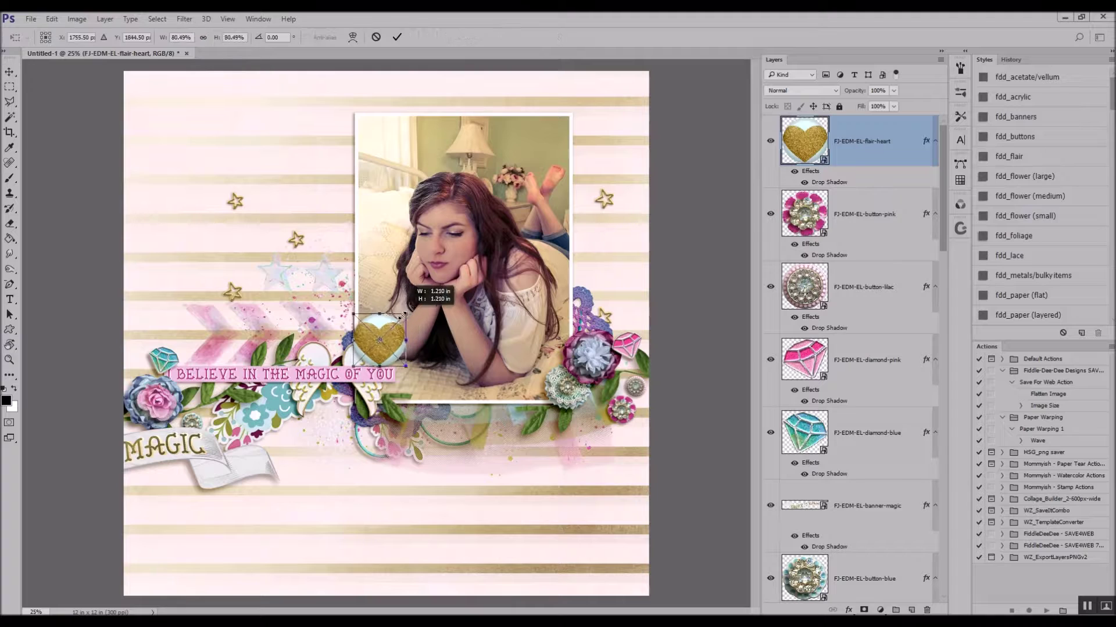
pyautogui.moveTo(378, 337); pyautogui.dragTo(343, 337)
pyautogui.click(366, 348)
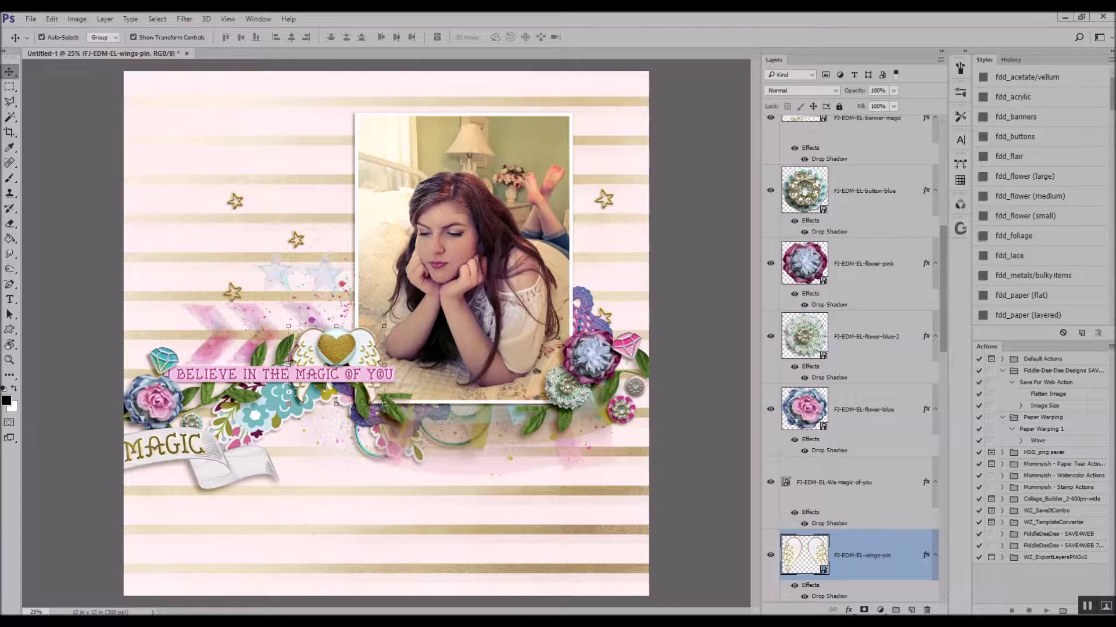
# Duplicate the floral swag, rotate the copy and position it along the photo's right edge above the flower cluster.
pyautogui.click(415, 456)
pyautogui.click(296, 418)
pyautogui.moveTo(283, 399); pyautogui.dragTo(501, 228)
pyautogui.moveTo(655, 169); pyautogui.dragTo(582, 281)
pyautogui.moveTo(697, 300); pyautogui.dragTo(693, 348)
pyautogui.moveTo(588, 322); pyautogui.dragTo(587, 290)
pyautogui.moveTo(690, 298); pyautogui.dragTo(689, 323)
pyautogui.click(396, 37)
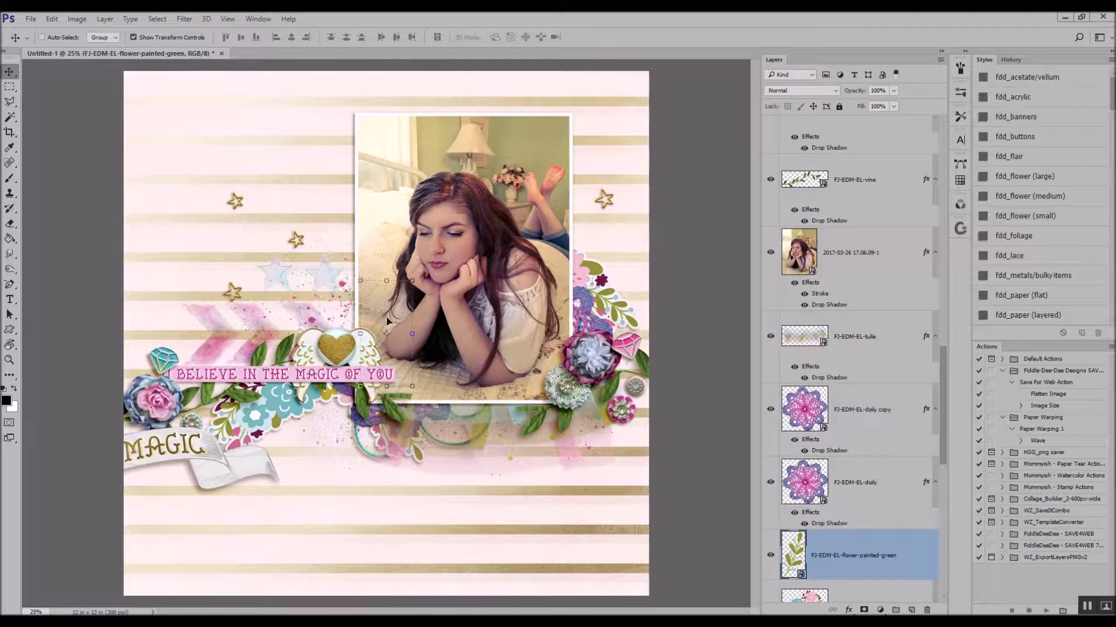
# Apply the fdd_foliage style to the painted green sprig, scale it down and tuck it beside the photo's right edge above the doily.
pyautogui.moveTo(386, 319); pyautogui.dragTo(583, 245)
pyautogui.click(1022, 235)
pyautogui.scroll(-1, 1026, 209)
pyautogui.moveTo(594, 208)
pyautogui.mouseDown()
pyautogui.moveTo(601, 230)
pyautogui.moveTo(595, 219)
pyautogui.mouseUp()
pyautogui.moveTo(617, 191); pyautogui.dragTo(616, 190)
pyautogui.click(397, 37)
pyautogui.moveTo(611, 297); pyautogui.dragTo(586, 285)
pyautogui.click(599, 216)
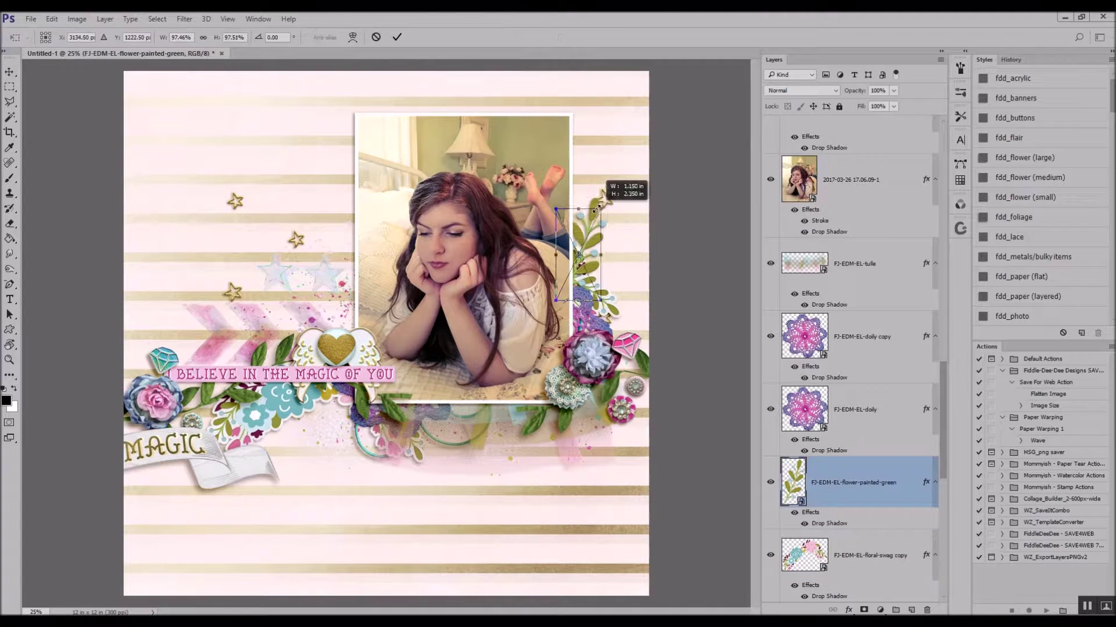
pyautogui.moveTo(591, 226); pyautogui.dragTo(601, 233)
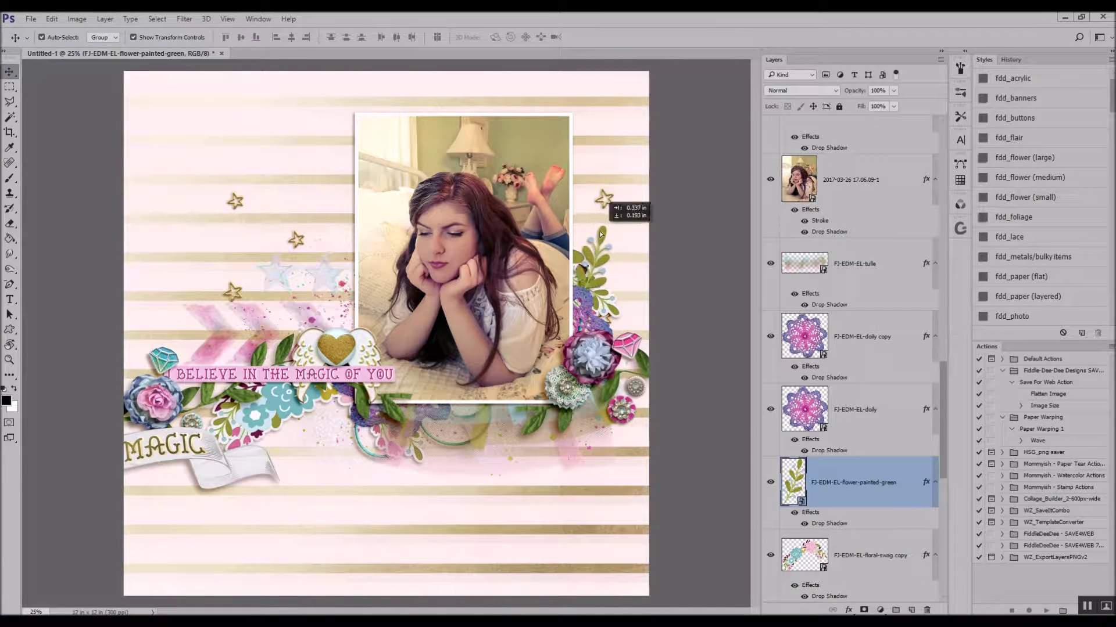
# Lower the floral swag copy and rotate it so it tucks behind the right flower cluster.
pyautogui.click(632, 317)
pyautogui.moveTo(617, 317); pyautogui.dragTo(641, 382)
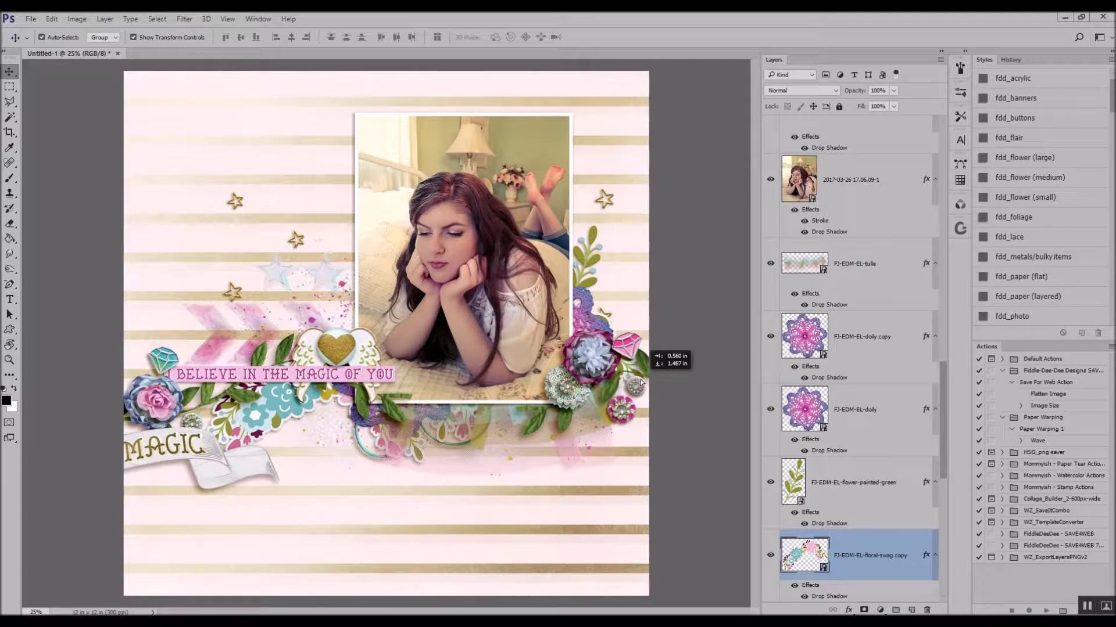
pyautogui.moveTo(642, 251); pyautogui.dragTo(570, 331)
pyautogui.press('Return')
pyautogui.click(687, 161)
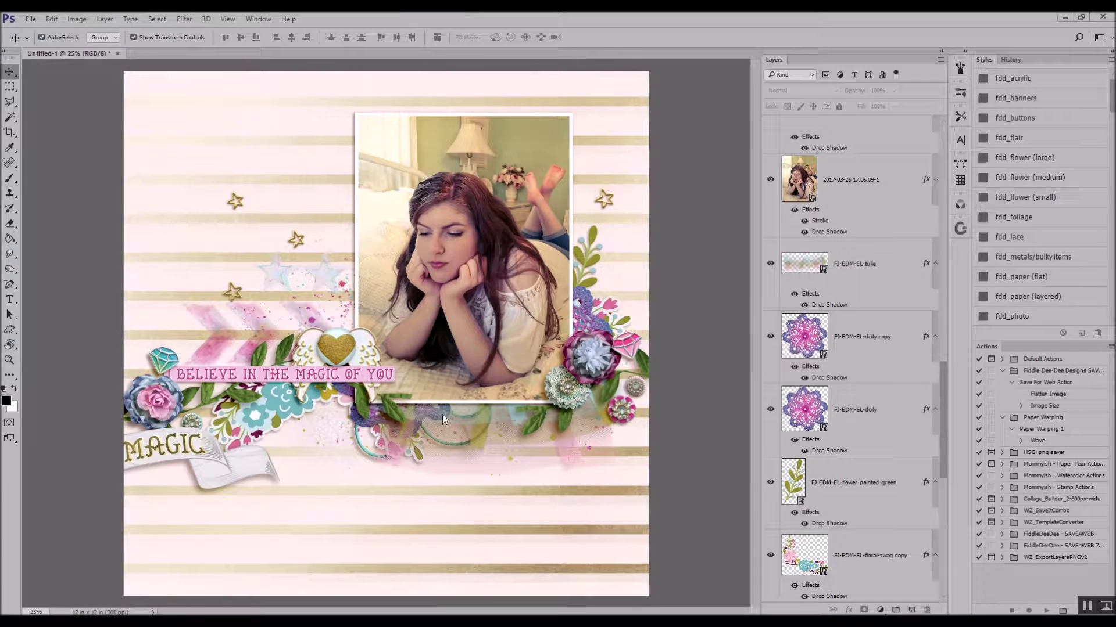
# Give the ribbon curls a drop shadow style, place them under the wings and raise their layer above the floral swag.
pyautogui.click(366, 459)
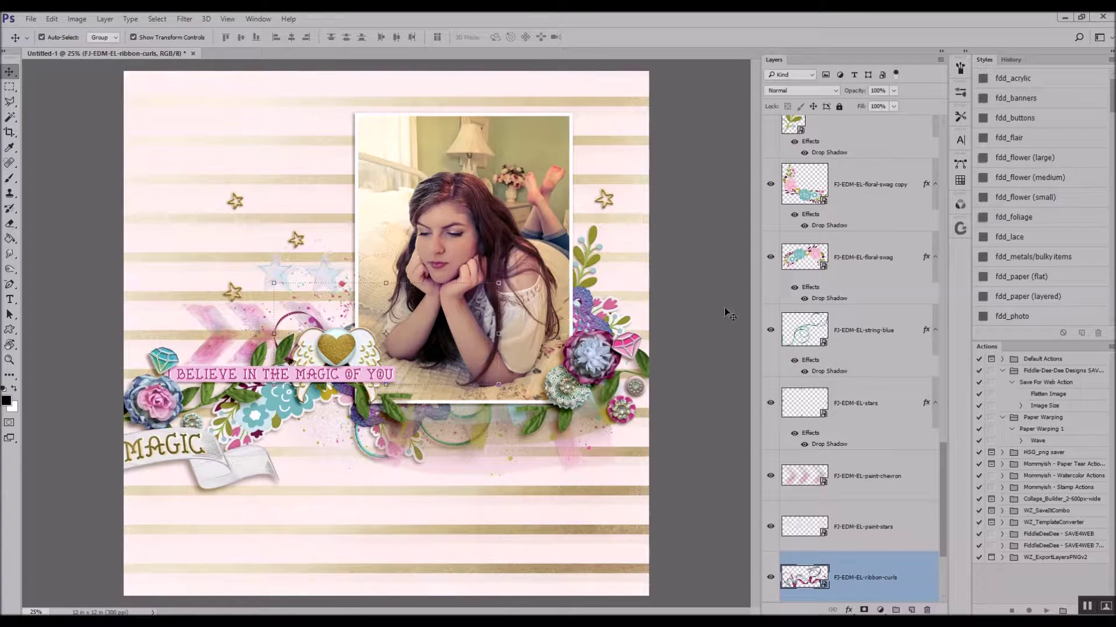
pyautogui.scroll(-1, 1046, 209)
pyautogui.scroll(-5, 1045, 209)
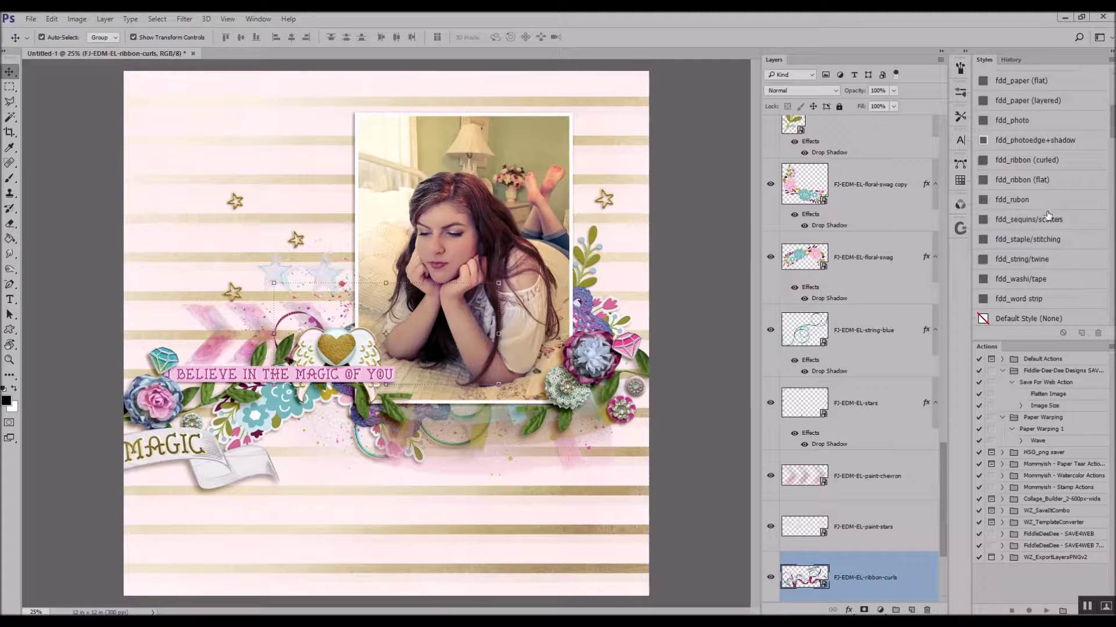
pyautogui.scroll(1, 1032, 220)
pyautogui.moveTo(340, 357); pyautogui.dragTo(317, 379)
pyautogui.hotkey('ctrl', ']')
pyautogui.hotkey('ctrl', ']')
pyautogui.hotkey('ctrl', ']')
pyautogui.hotkey('ctrl', ']')
pyautogui.hotkey('ctrl', ']')
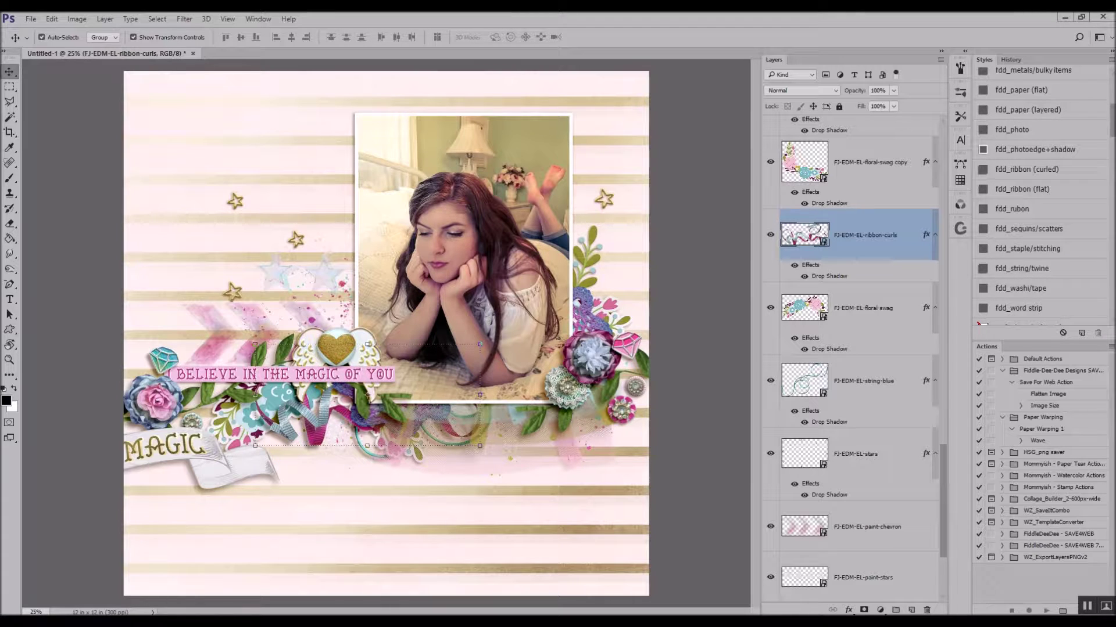
# Scale down the "There is magic inside of you" word art, place it below the photo's right corner and apply the fdd_acetate/vellum style.
pyautogui.press('Return')
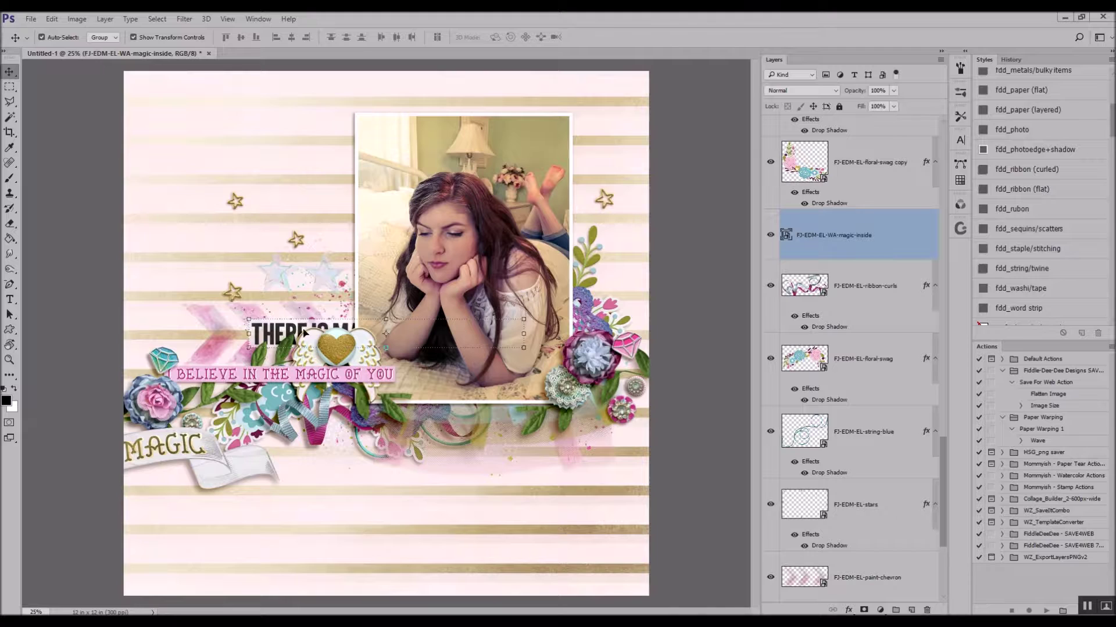
pyautogui.moveTo(303, 332); pyautogui.dragTo(382, 446)
pyautogui.moveTo(601, 435)
pyautogui.mouseDown()
pyautogui.moveTo(476, 448)
pyautogui.moveTo(615, 444)
pyautogui.mouseUp()
pyautogui.click(397, 39)
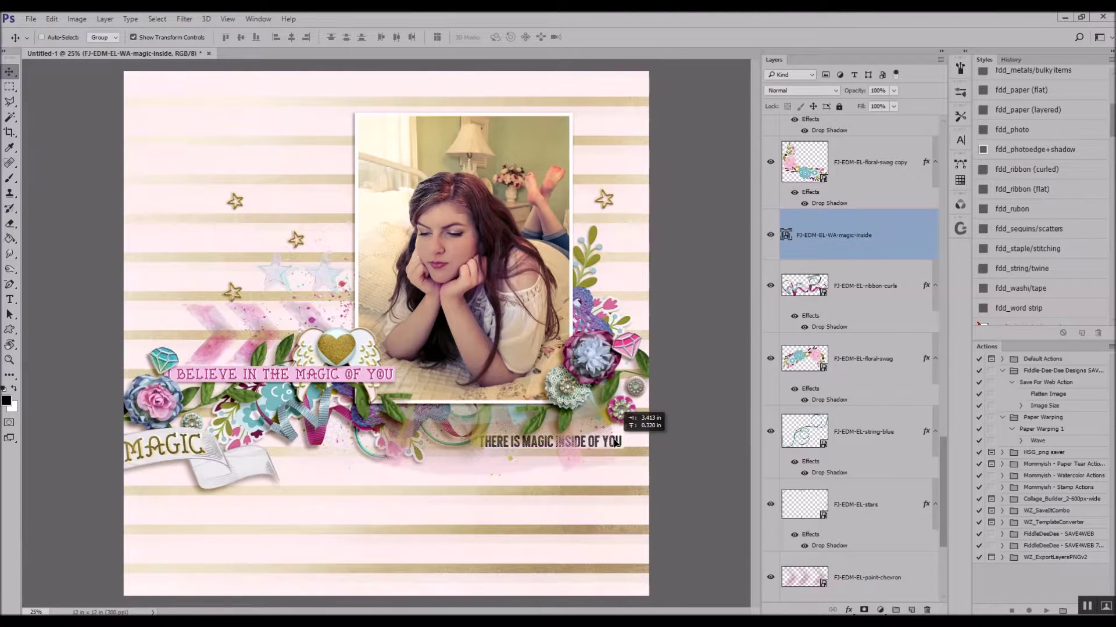
pyautogui.scroll(4, 1065, 128)
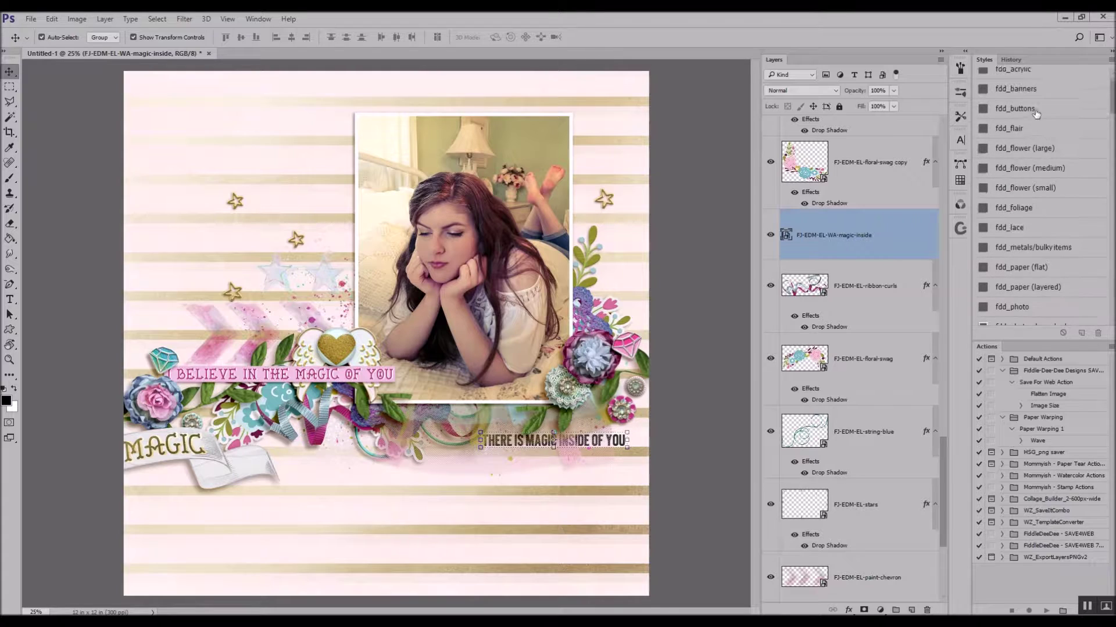
pyautogui.click(1017, 81)
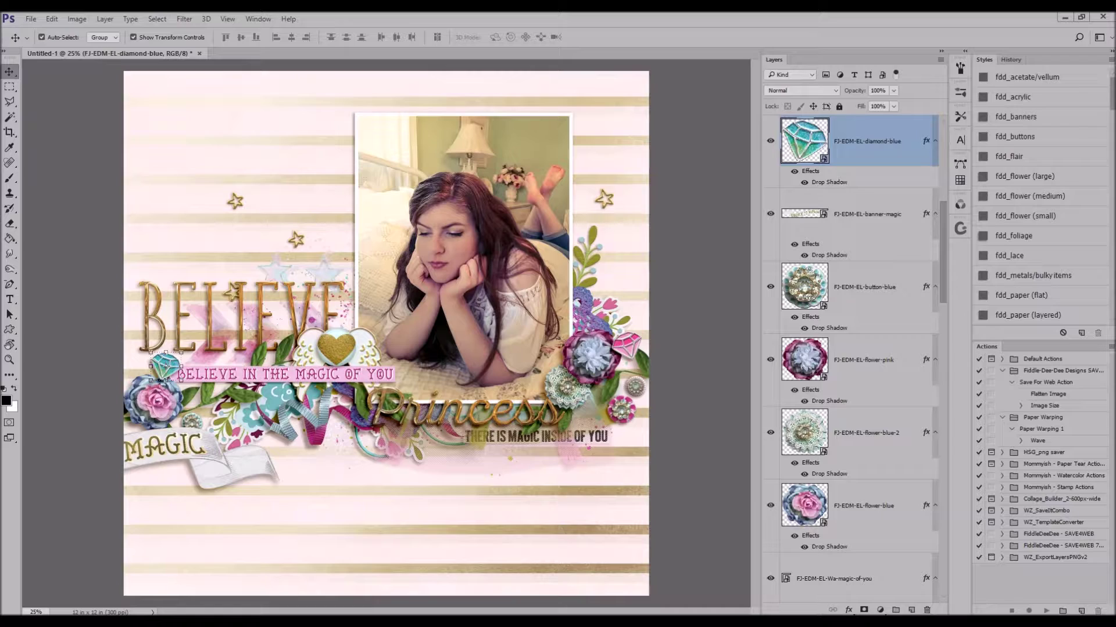
# Move the castle paper FJ-EDM-PP-6 down the layer stack and add a layer mask to it.
pyautogui.scroll(-10, 851, 360)
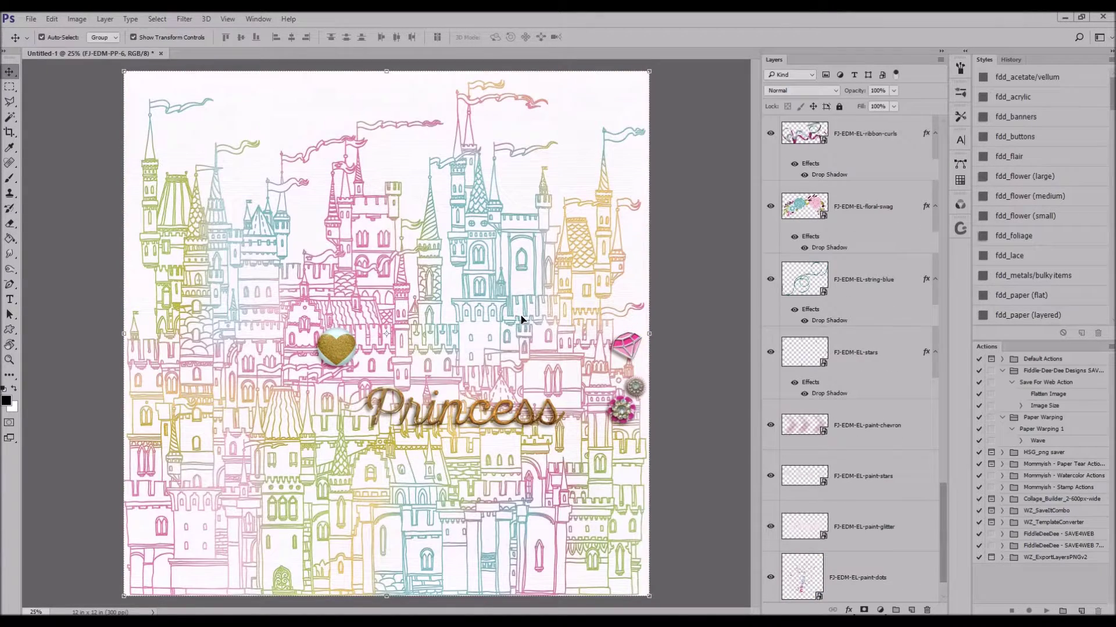
pyautogui.scroll(-2, 846, 381)
pyautogui.scroll(10, 846, 380)
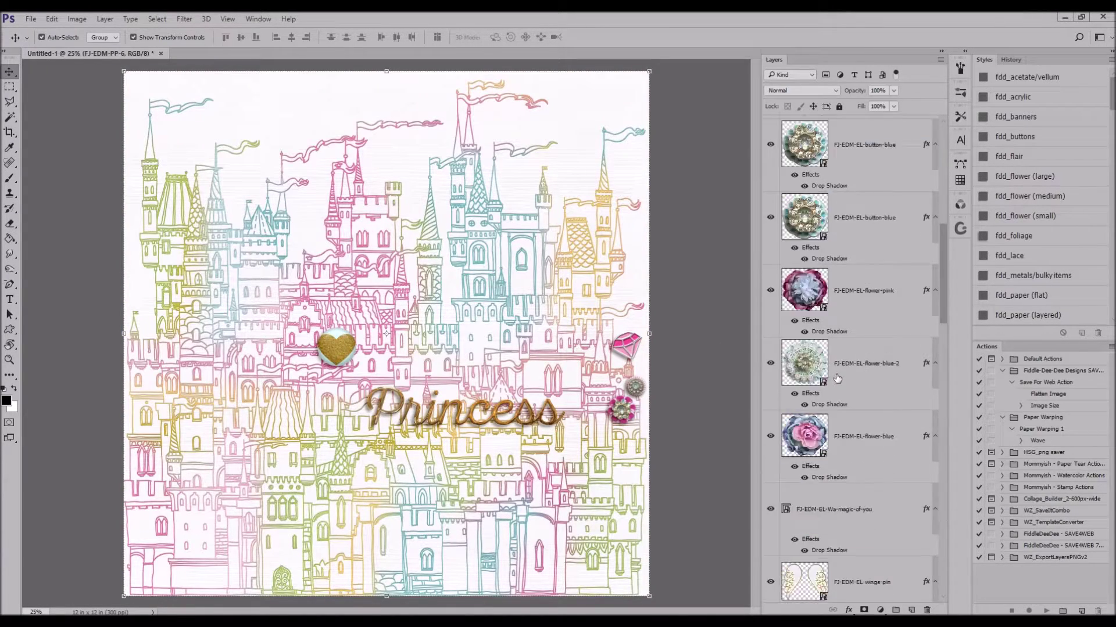
pyautogui.moveTo(847, 381); pyautogui.dragTo(889, 600)
pyautogui.click(863, 610)
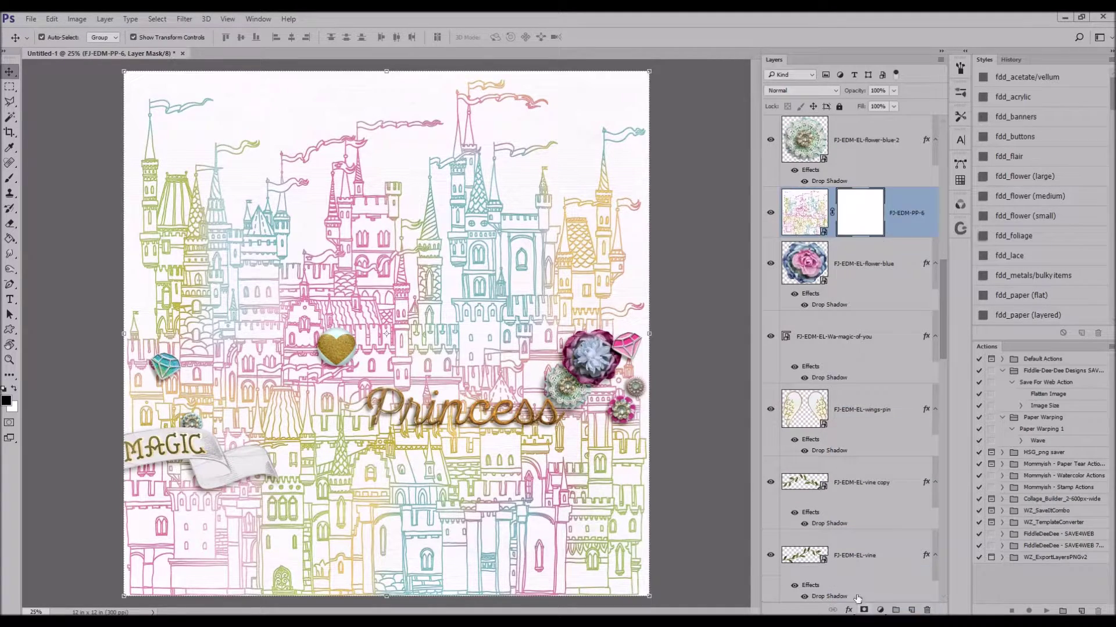
# Undo the last change and move the castle paper layer down to directly above the striped paper FJ-EDM-PP-7.
pyautogui.click(51, 19)
pyautogui.click(61, 31)
pyautogui.moveTo(920, 216); pyautogui.dragTo(906, 520)
pyautogui.scroll(-5, 905, 424)
pyautogui.moveTo(852, 146); pyautogui.dragTo(845, 575)
pyautogui.scroll(-5, 846, 442)
pyautogui.moveTo(848, 227)
pyautogui.mouseDown()
pyautogui.moveTo(848, 605)
pyautogui.moveTo(849, 552)
pyautogui.mouseUp()
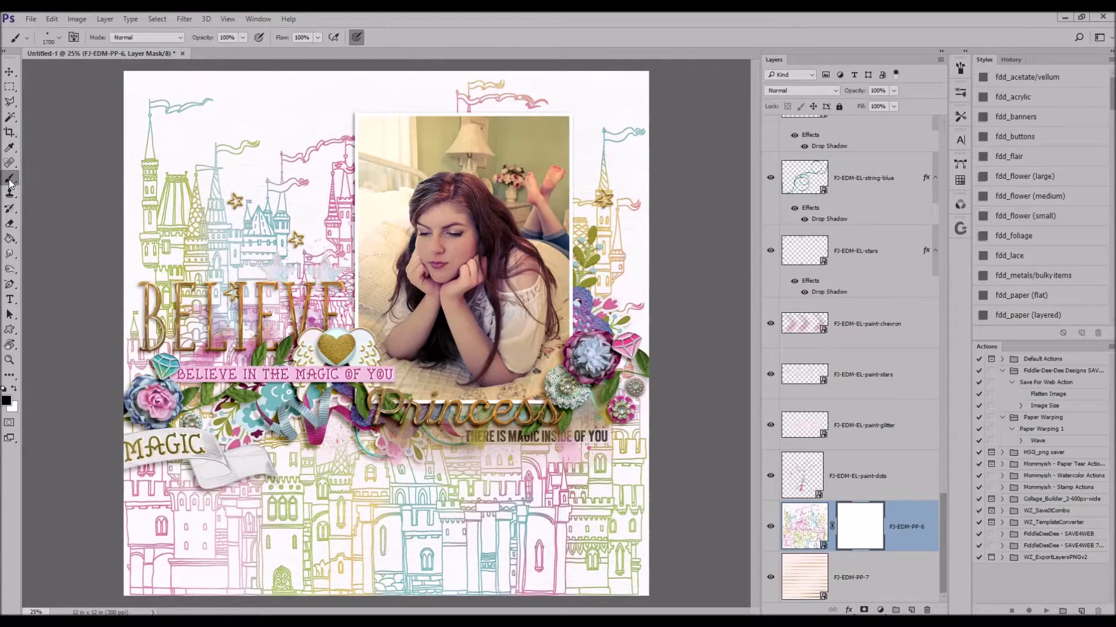
# Choose the 2956 px splatter brush and paint on the castle paper's mask behind the photo.
pyautogui.click(60, 40)
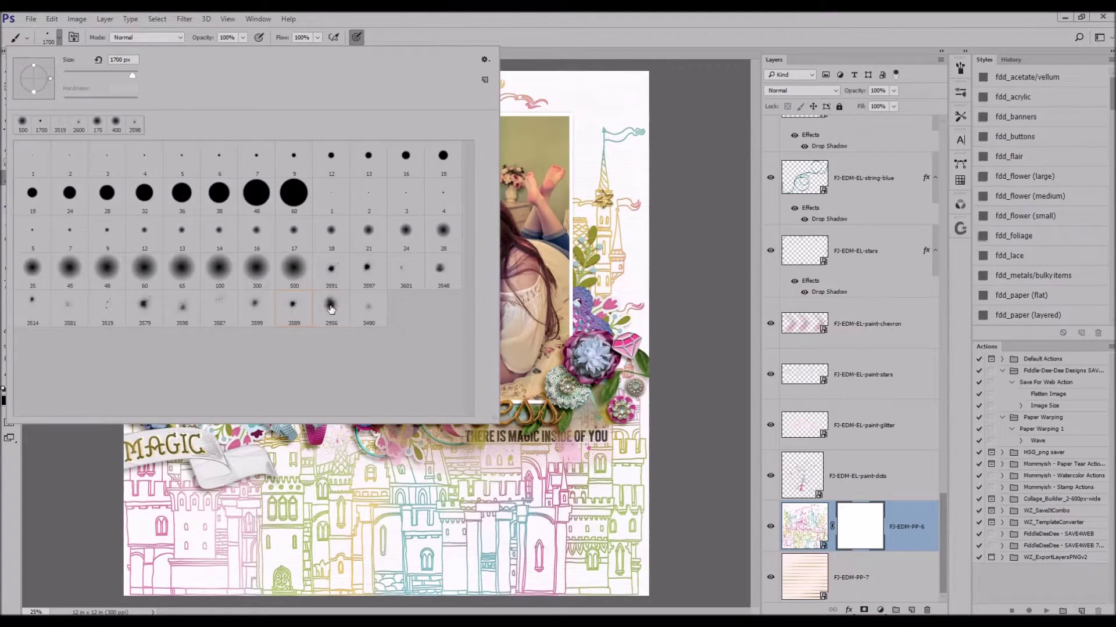
pyautogui.doubleClick(331, 309)
pyautogui.click(413, 279)
pyautogui.click(381, 324)
pyautogui.moveTo(424, 235); pyautogui.dragTo(512, 346)
# Undo the trial brush strokes on the castle paper's mask.
pyautogui.click(51, 20)
pyautogui.click(56, 34)
pyautogui.click(557, 390)
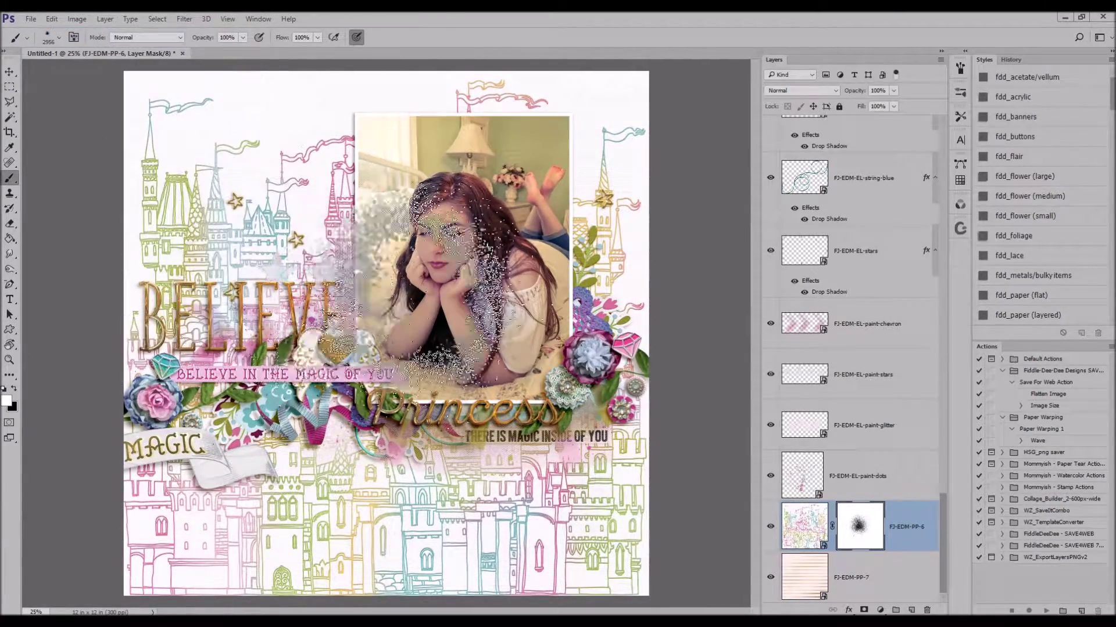
pyautogui.moveTo(395, 298); pyautogui.dragTo(375, 353)
pyautogui.click(52, 18)
pyautogui.click(78, 31)
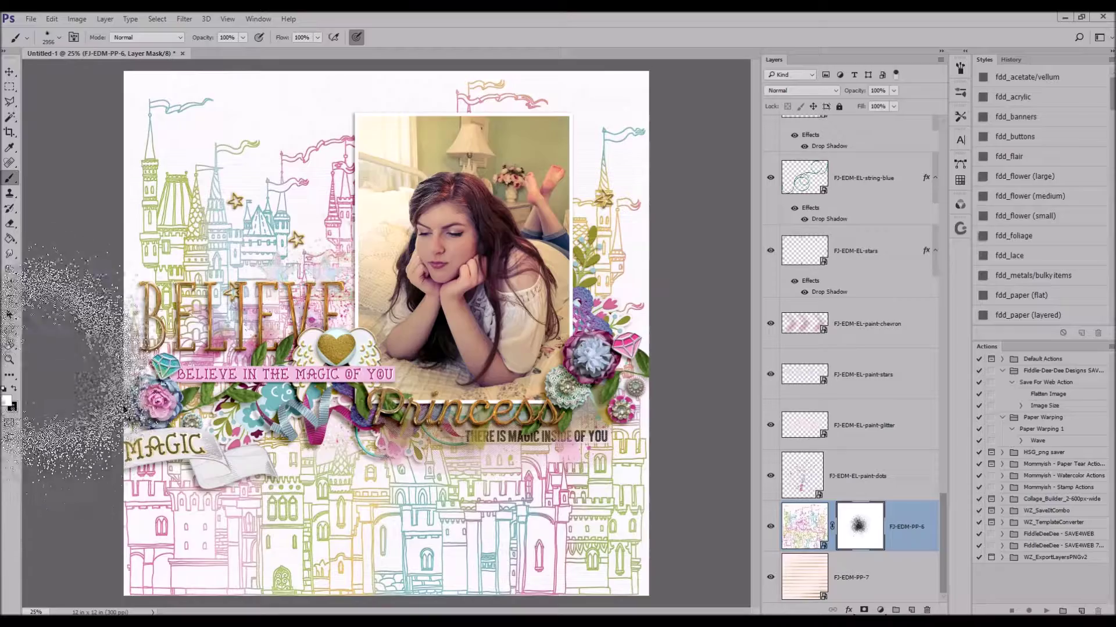
# Brush away the castle paper's outer and lower areas on the mask, and restore some castles on both sides of the photo.
pyautogui.click(15, 393)
pyautogui.moveTo(199, 100)
pyautogui.mouseDown()
pyautogui.moveTo(212, 112)
pyautogui.moveTo(573, 186)
pyautogui.moveTo(663, 465)
pyautogui.moveTo(587, 541)
pyautogui.moveTo(308, 540)
pyautogui.moveTo(461, 535)
pyautogui.mouseUp()
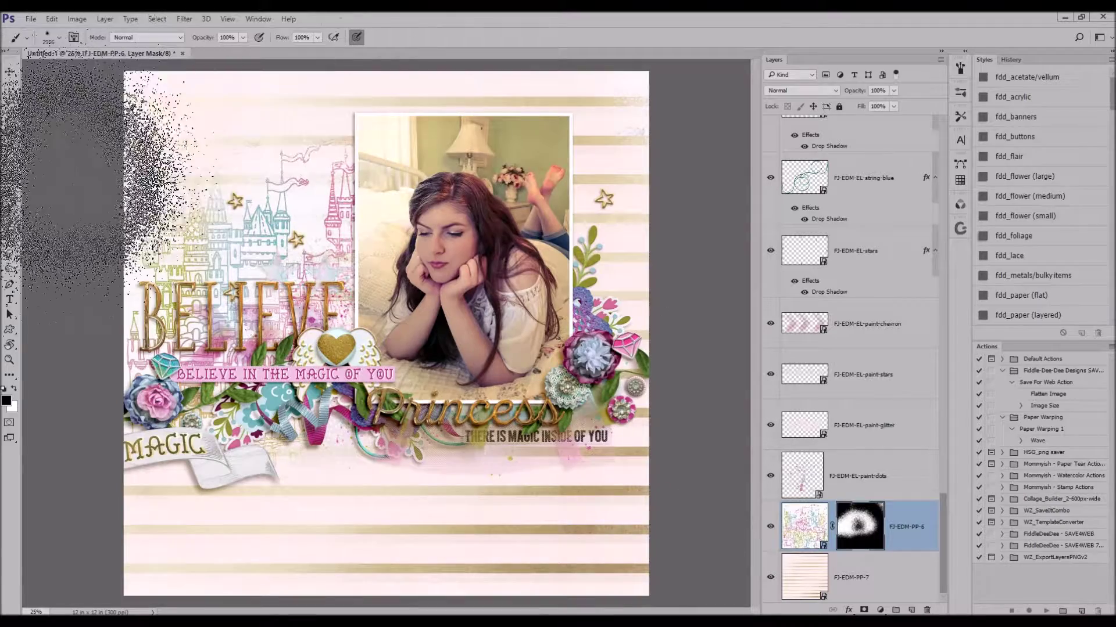
pyautogui.click(572, 276)
pyautogui.click(572, 189)
pyautogui.click(262, 203)
# Reduce the splatter brush to 2000 px and paint white on the mask to reveal more castles around and below the photo.
pyautogui.press('[')
pyautogui.press('[')
pyautogui.press('[')
pyautogui.press('[')
pyautogui.press('[')
pyautogui.press('[')
pyautogui.press('[')
pyautogui.press('[')
pyautogui.press('[')
pyautogui.press('[')
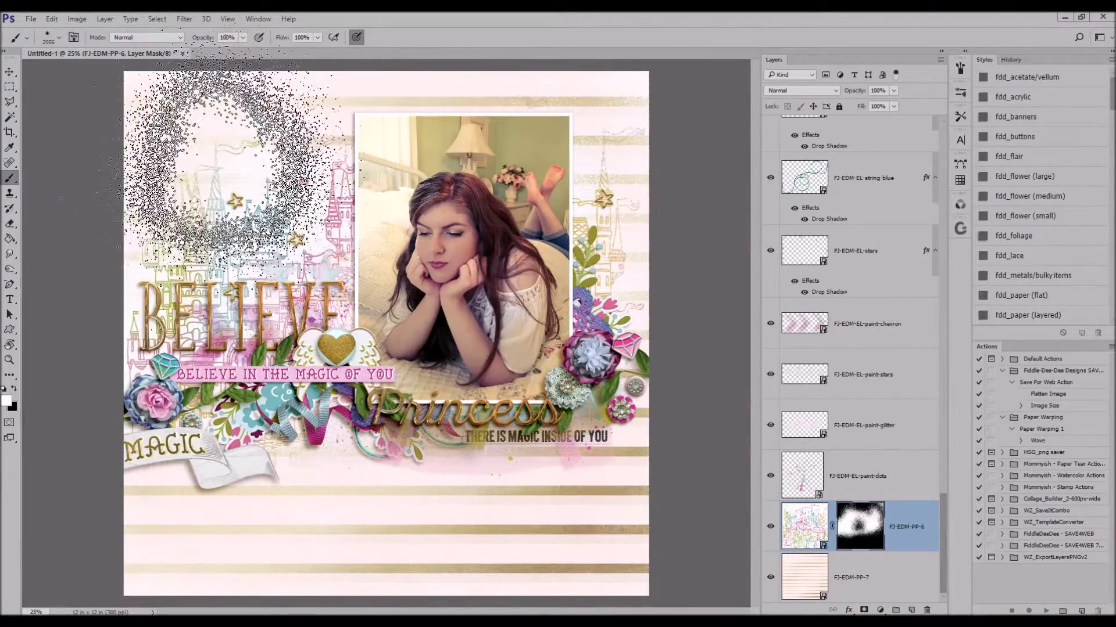
pyautogui.moveTo(313, 361)
pyautogui.mouseDown()
pyautogui.moveTo(424, 302)
pyautogui.moveTo(324, 386)
pyautogui.moveTo(473, 424)
pyautogui.moveTo(308, 395)
pyautogui.mouseUp()
# Paint black on the castle paper's mask to hide the castles below the photo and the word art.
pyautogui.click(14, 388)
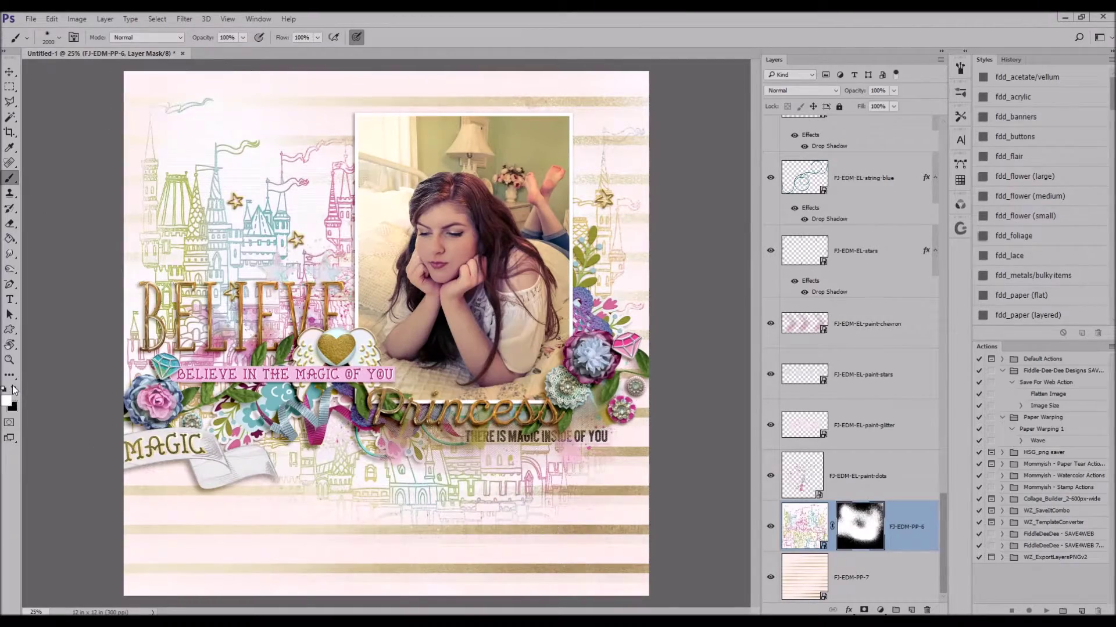
pyautogui.moveTo(553, 523); pyautogui.dragTo(616, 488)
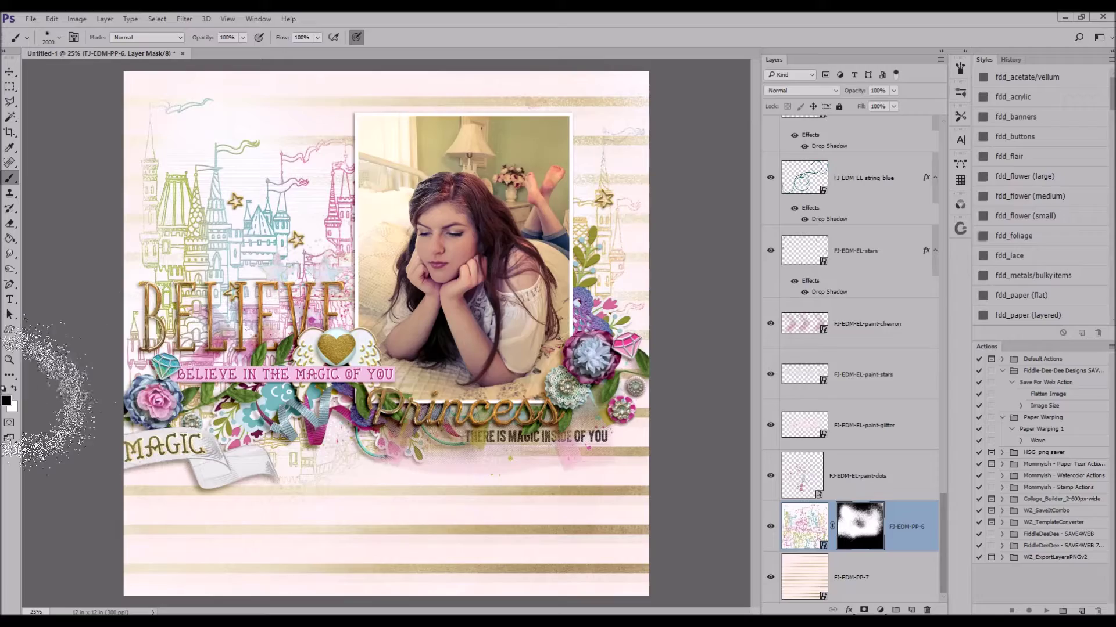
pyautogui.click(6, 401)
pyautogui.click(900, 215)
pyautogui.click(397, 429)
# Paint white on the mask to bring back soft castle areas below the left cluster and beside the photo's upper right.
pyautogui.click(14, 388)
pyautogui.click(336, 421)
pyautogui.click(420, 417)
pyautogui.click(228, 474)
pyautogui.click(605, 155)
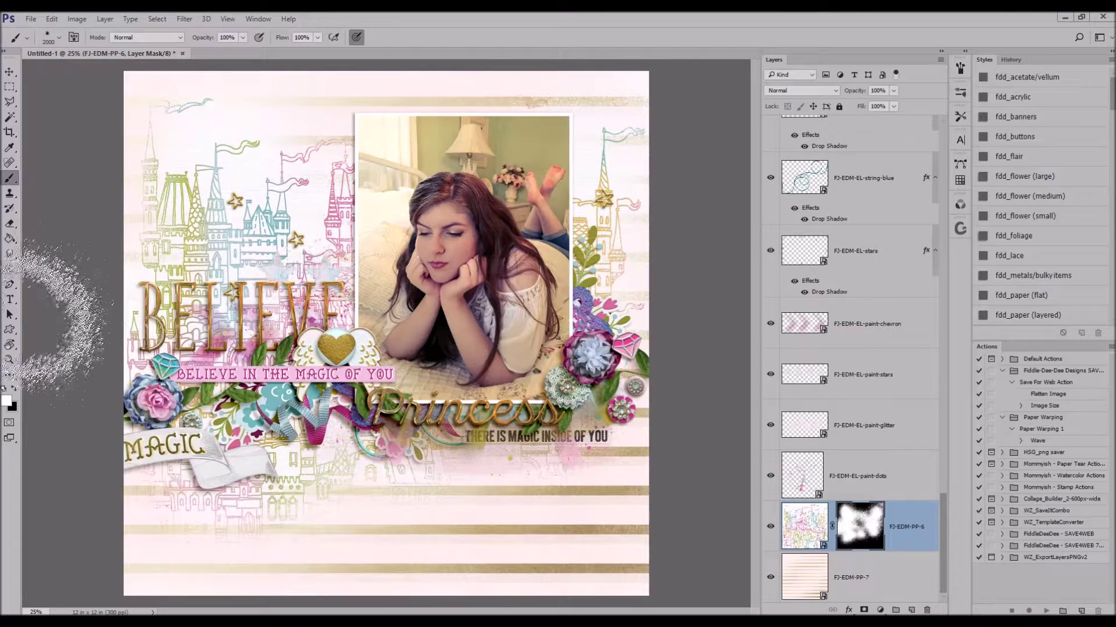
# Add the pink crown in front with the fdd_metals/bulky items style and place it at the end of the "Princess" word art.
pyautogui.click(9, 72)
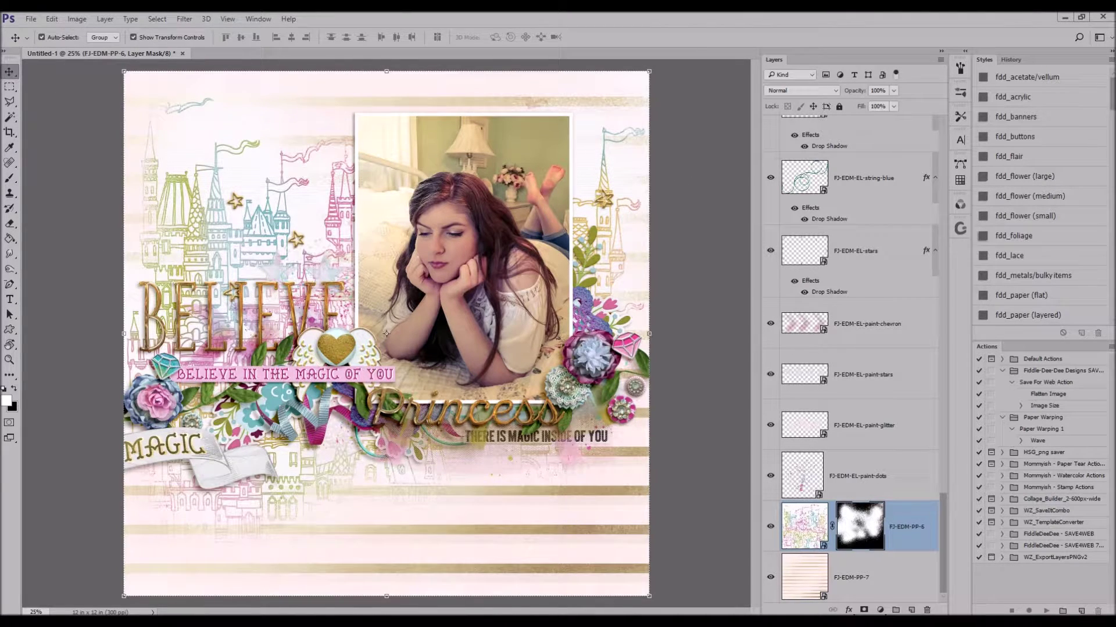
pyautogui.hotkey('ctrl', 'v')
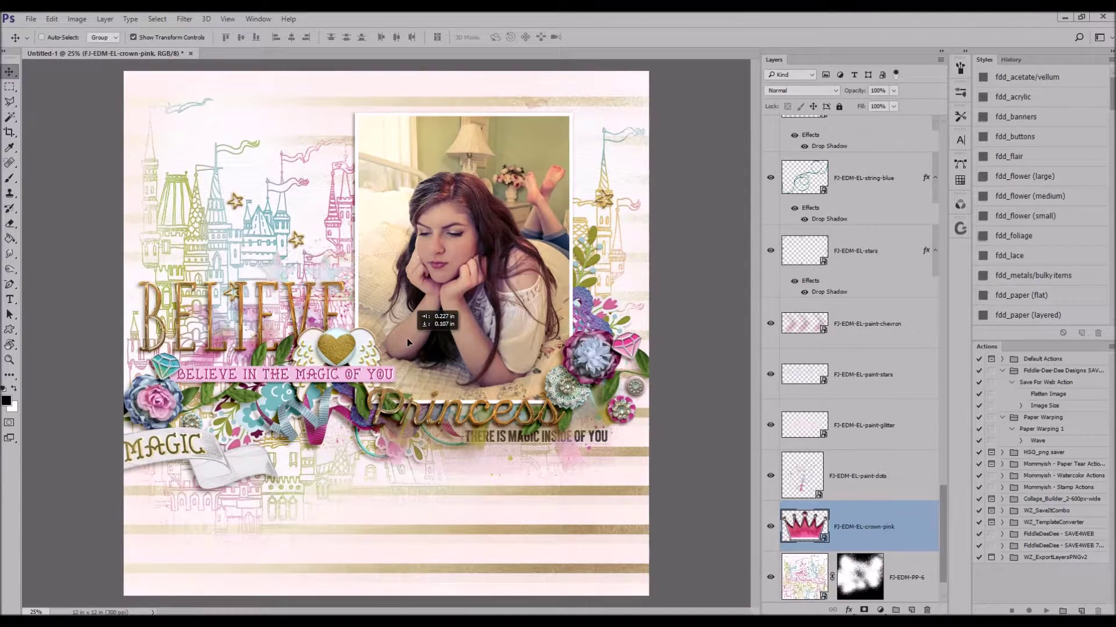
pyautogui.hotkey('ctrl', 'shift', ']')
pyautogui.scroll(-2, 1040, 193)
pyautogui.click(1040, 199)
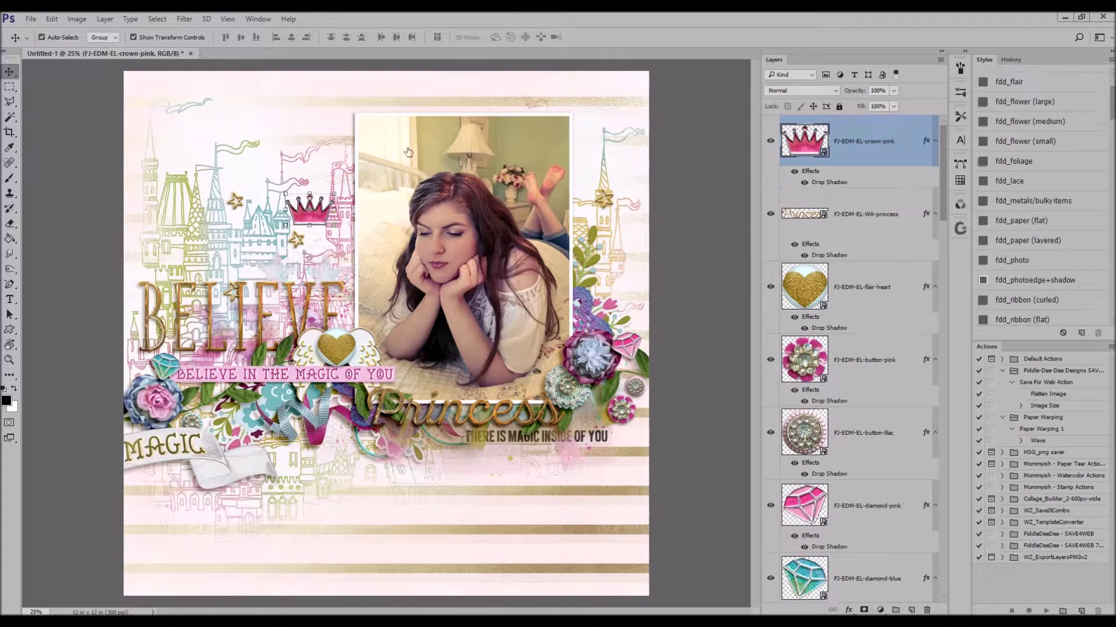
pyautogui.moveTo(223, 266); pyautogui.dragTo(591, 422)
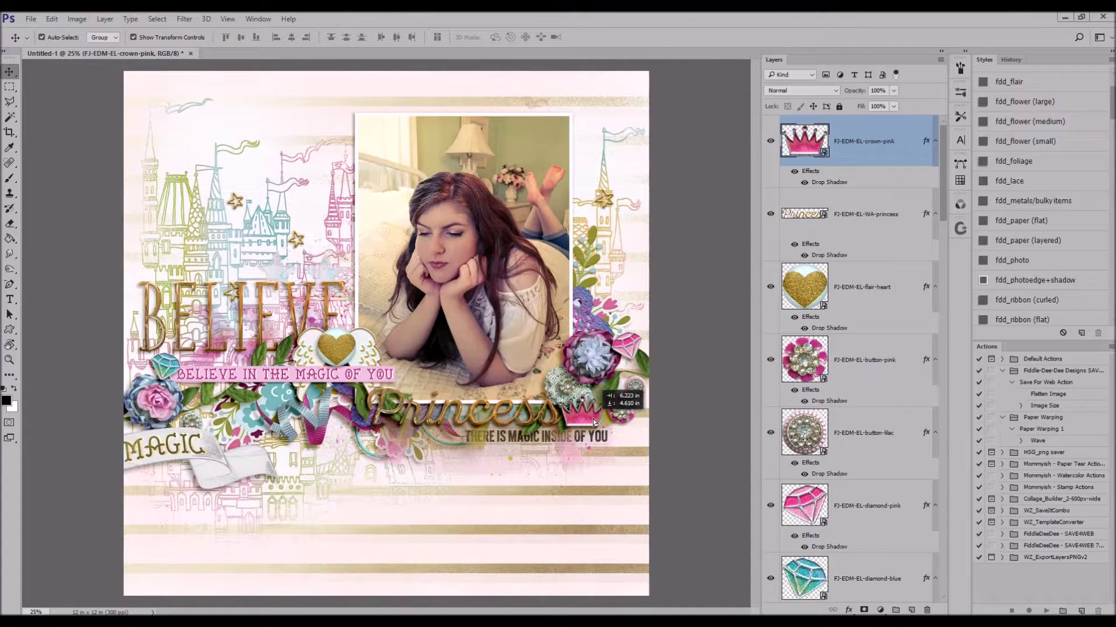
pyautogui.click(397, 39)
pyautogui.click(703, 141)
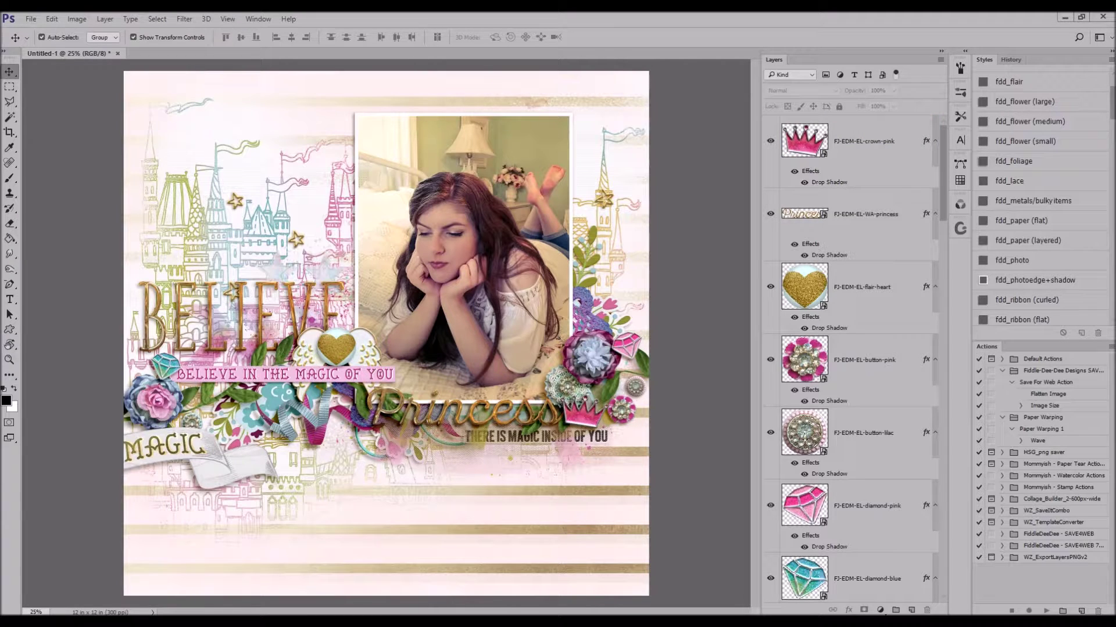
# Scale down the "One of a kind" flair and place it above the magic banner beside the floral swag.
pyautogui.moveTo(911, 229); pyautogui.dragTo(913, 205)
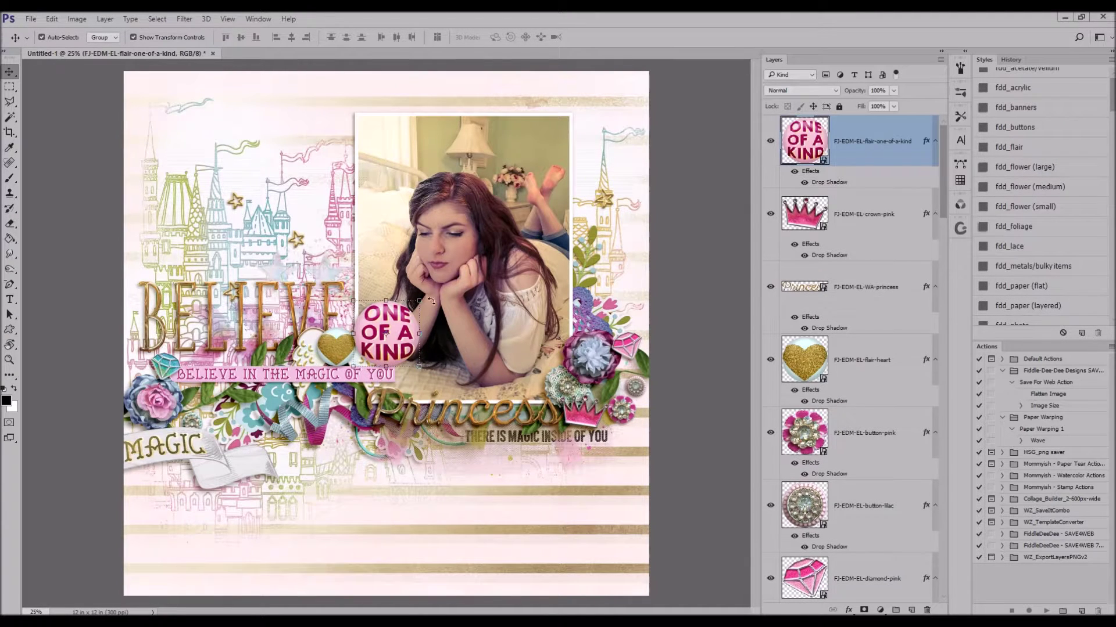
pyautogui.moveTo(419, 302); pyautogui.dragTo(405, 318)
pyautogui.click(397, 37)
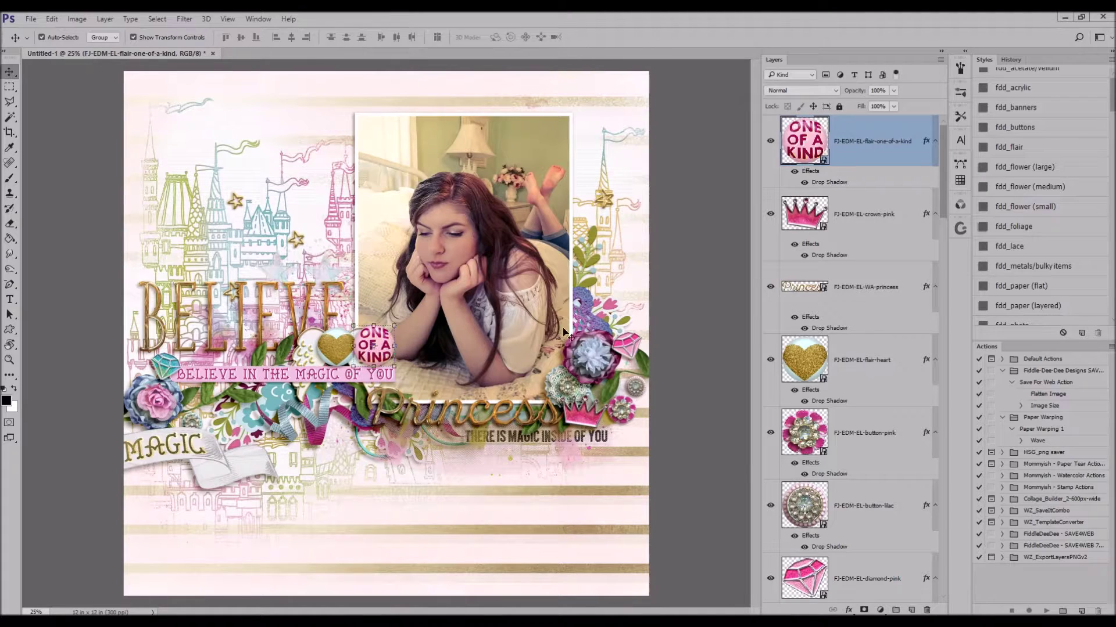
pyautogui.moveTo(482, 336); pyautogui.dragTo(238, 418)
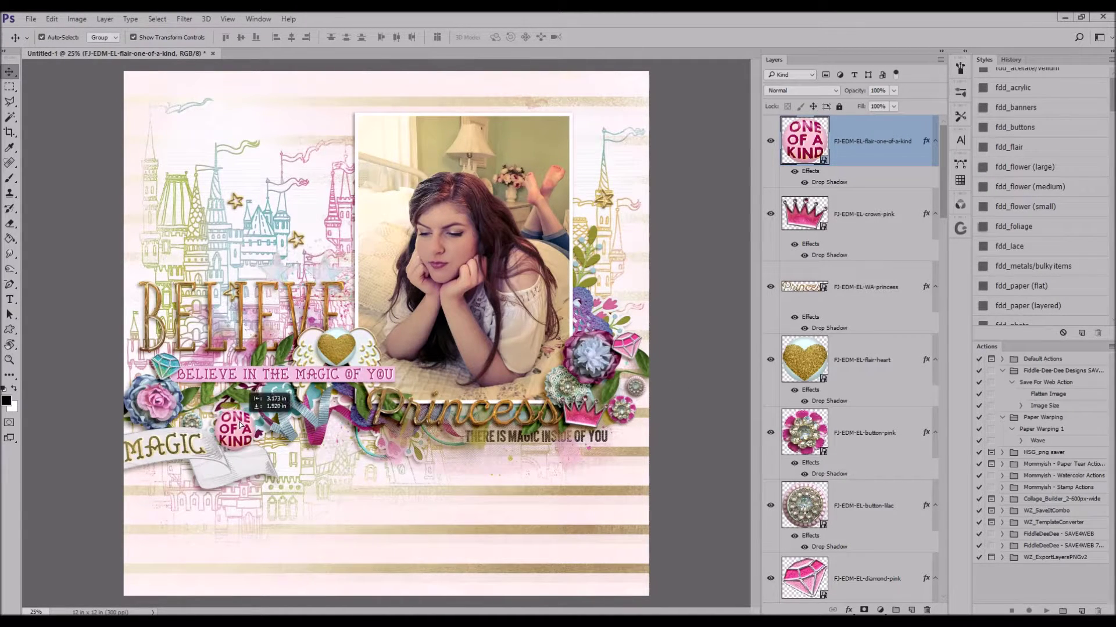
pyautogui.click(696, 201)
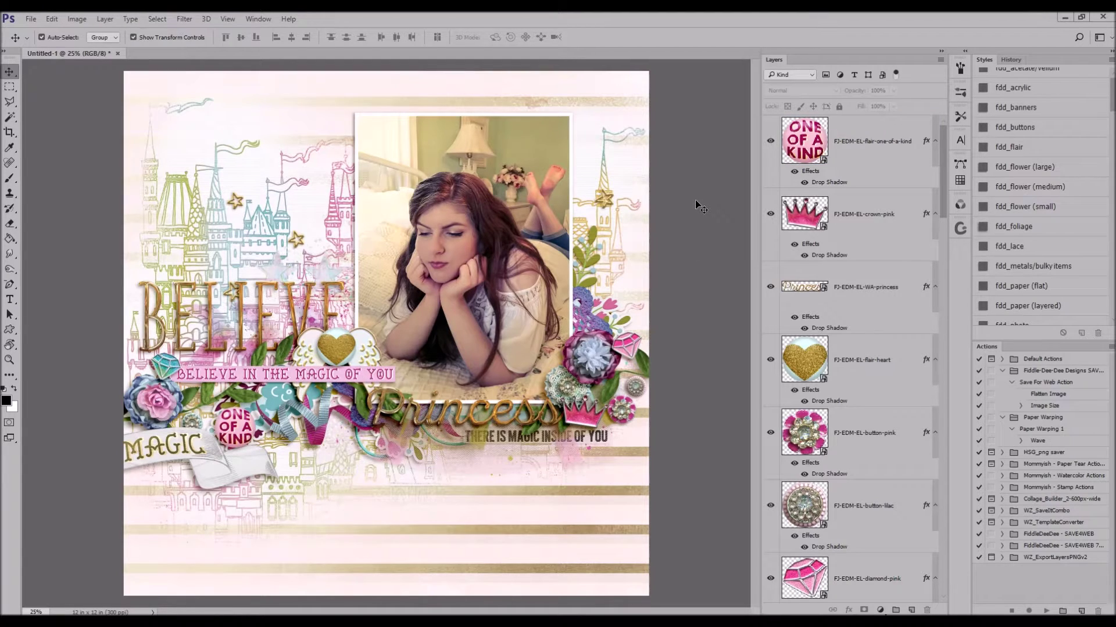